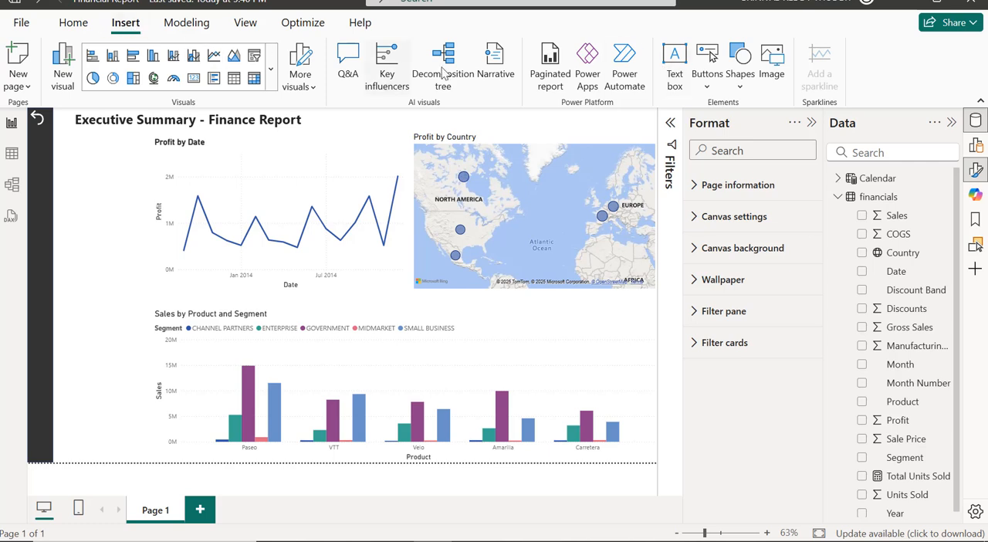
Insert a blank button in the dark sidebar strip below the back arrow.
left_click(707, 74)
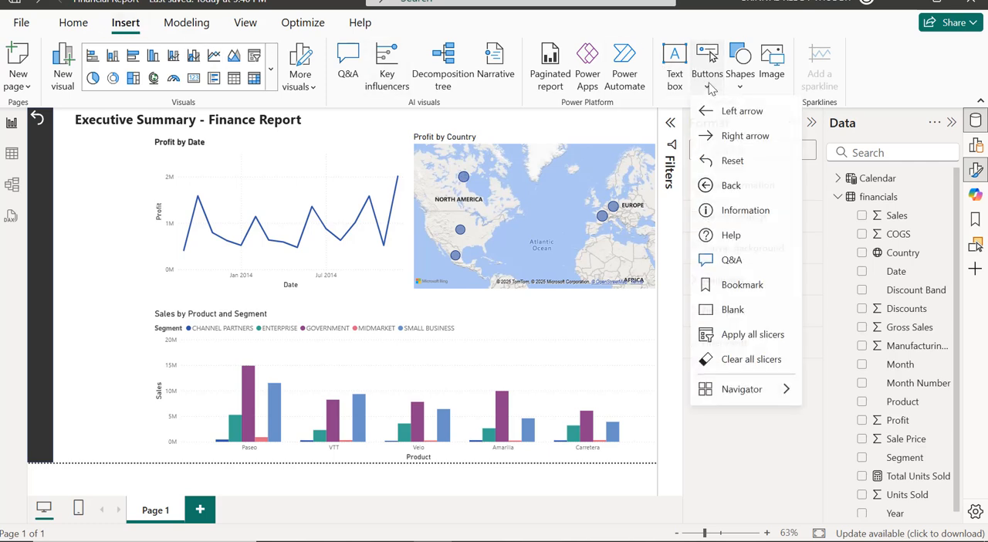
left_click(734, 310)
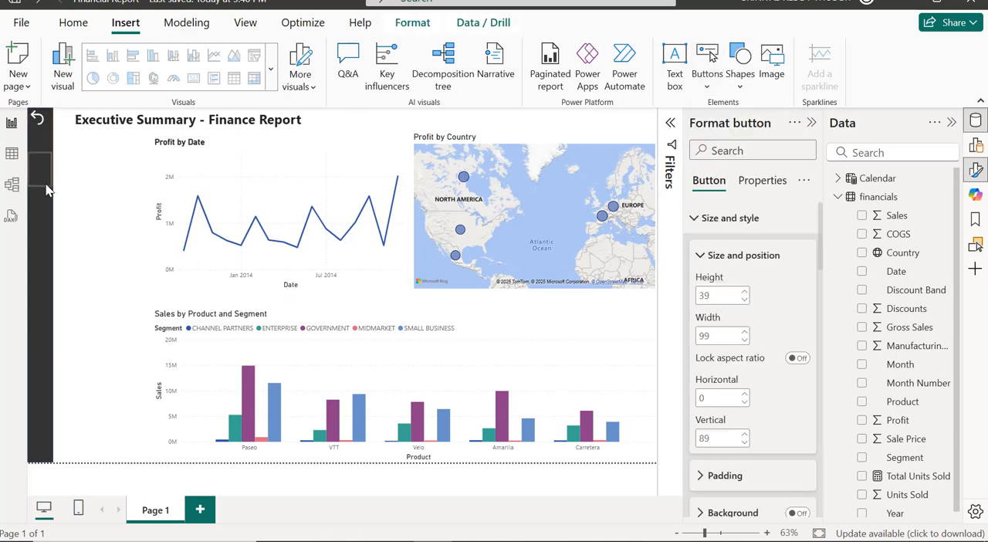
Give the blank button a custom icon using the image Filter_Icon.png for its default state.
left_click(700, 218)
left_click(691, 285)
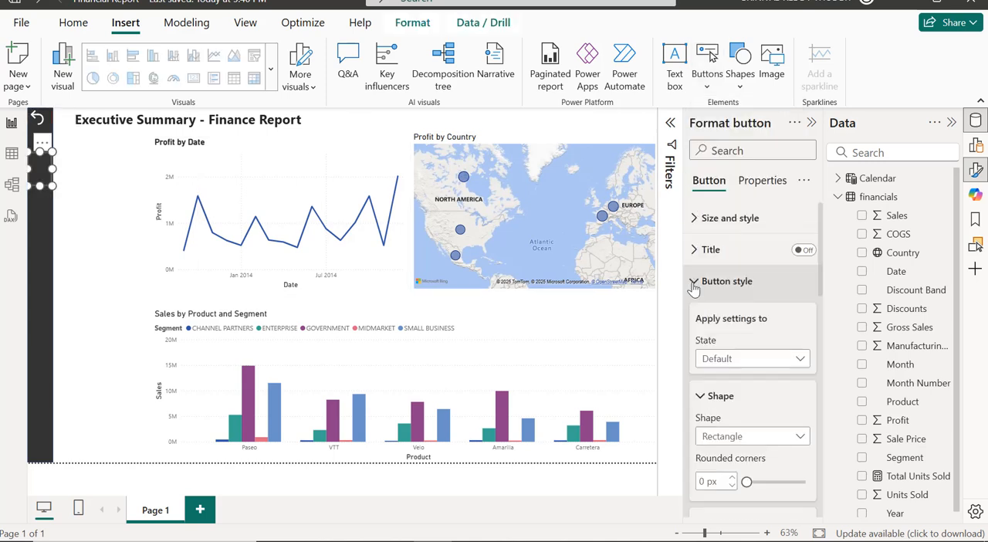
scroll(693, 287, "down", 3)
scroll(693, 288, "down", 5)
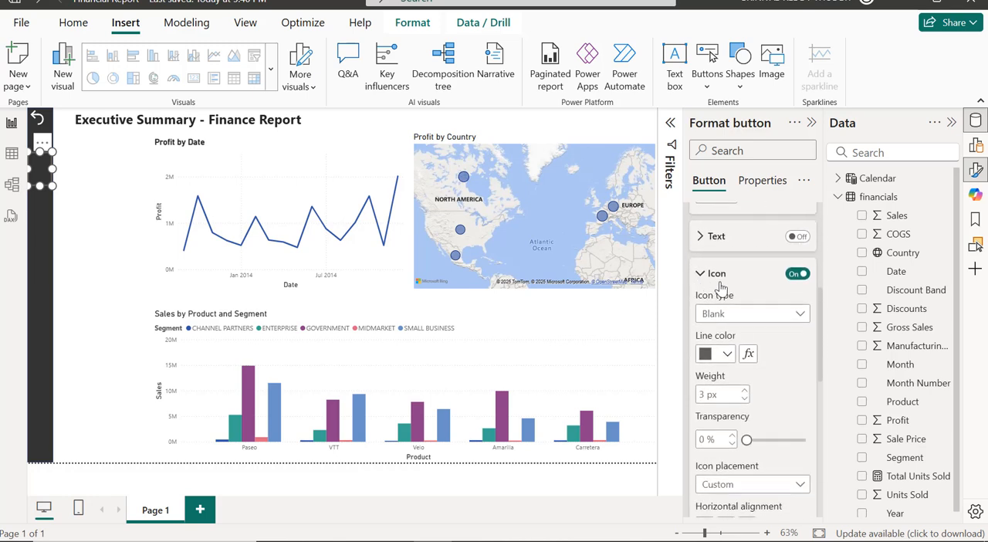
scroll(721, 287, "down", 1)
left_click(740, 247)
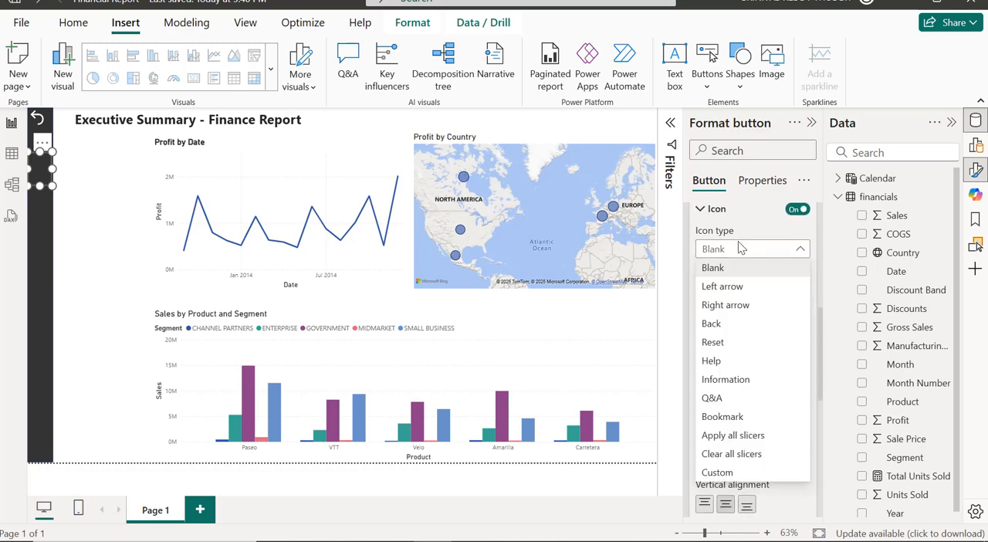
left_click(720, 474)
scroll(755, 327, "up", 1)
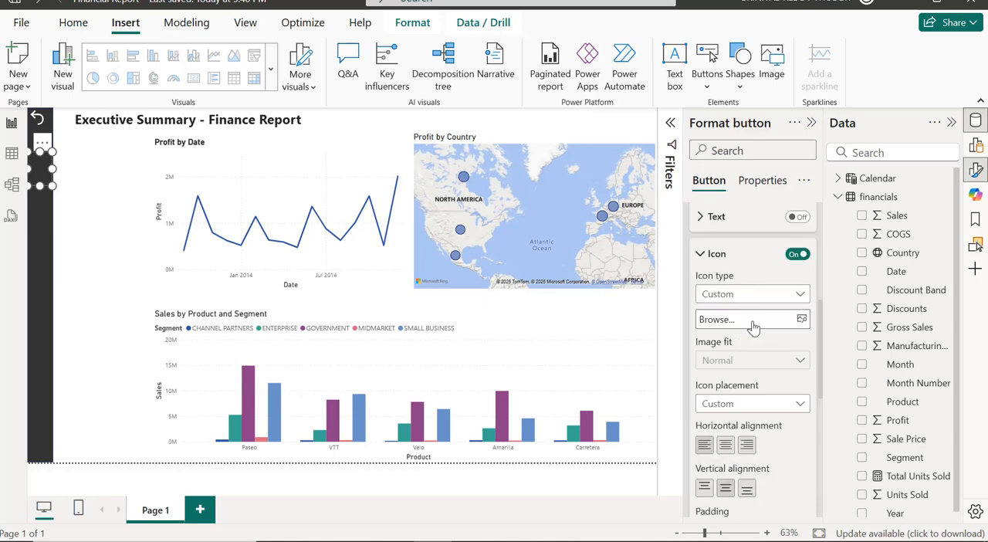
left_click(796, 324)
left_click(180, 134)
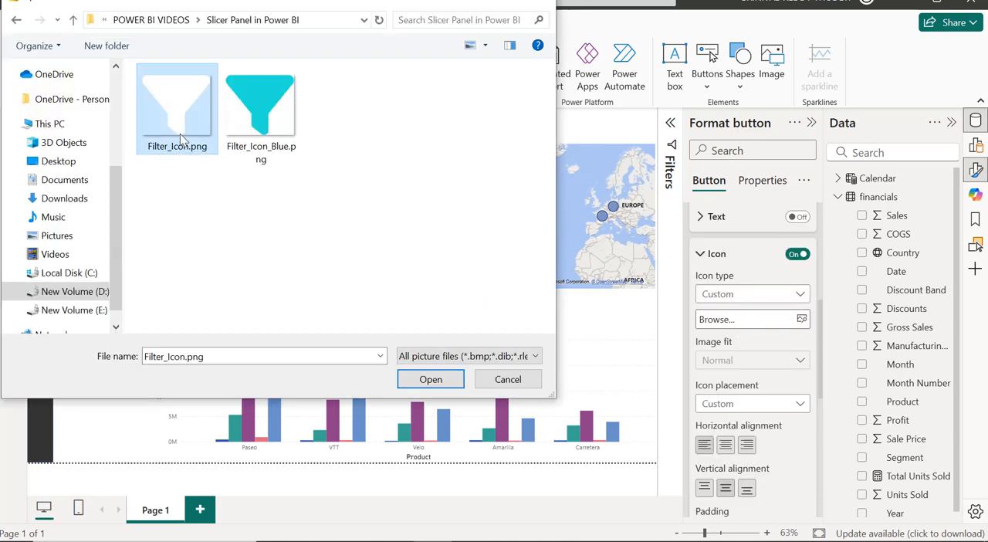
left_click(430, 378)
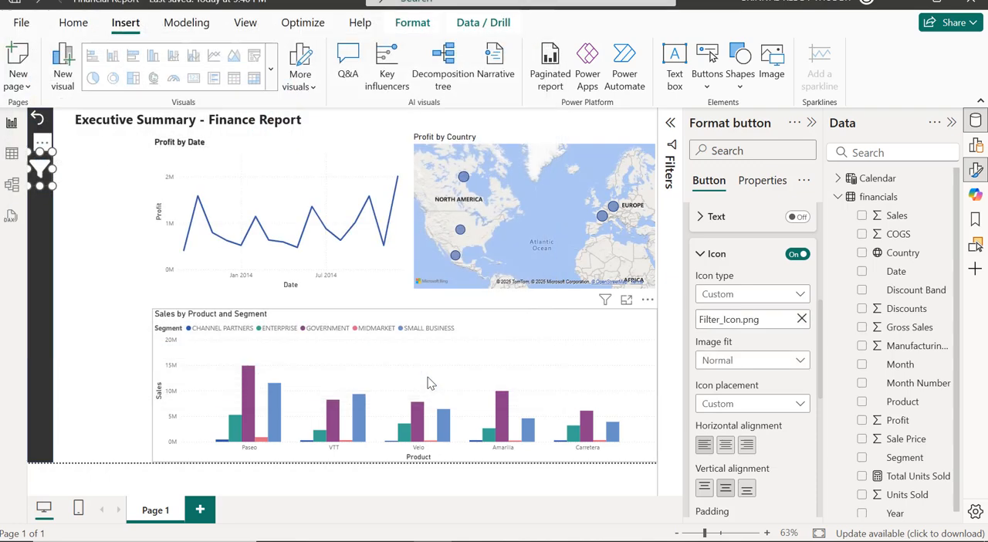
Replace the filter button's custom icon for the On hover state with Filter_Icon_Blue.png.
scroll(695, 351, "up", 5)
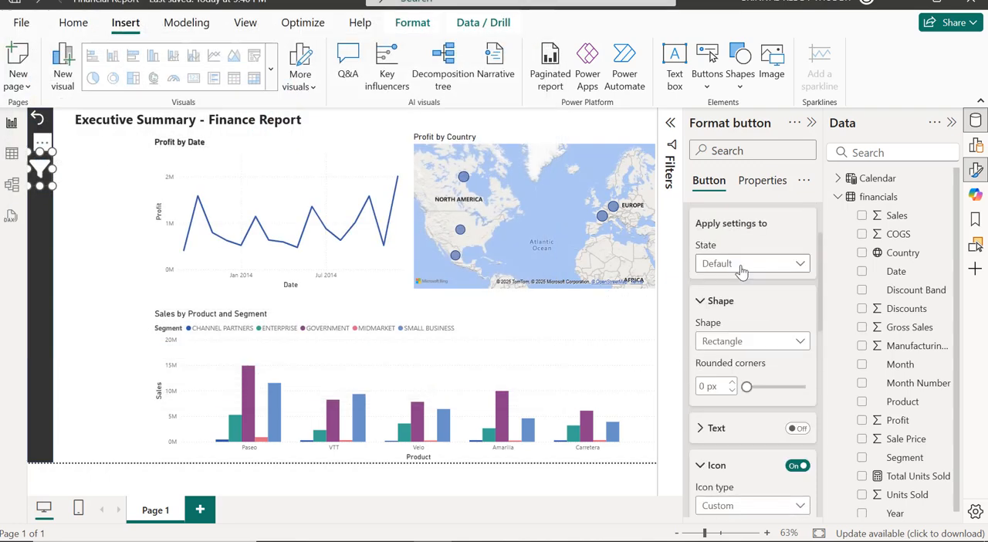
left_click(741, 263)
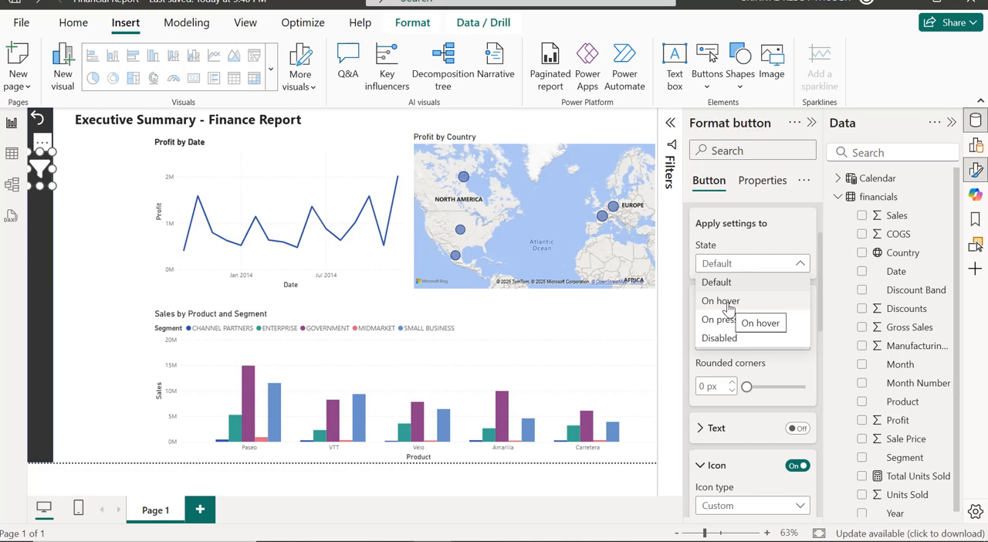
left_click(728, 302)
scroll(742, 291, "down", 5)
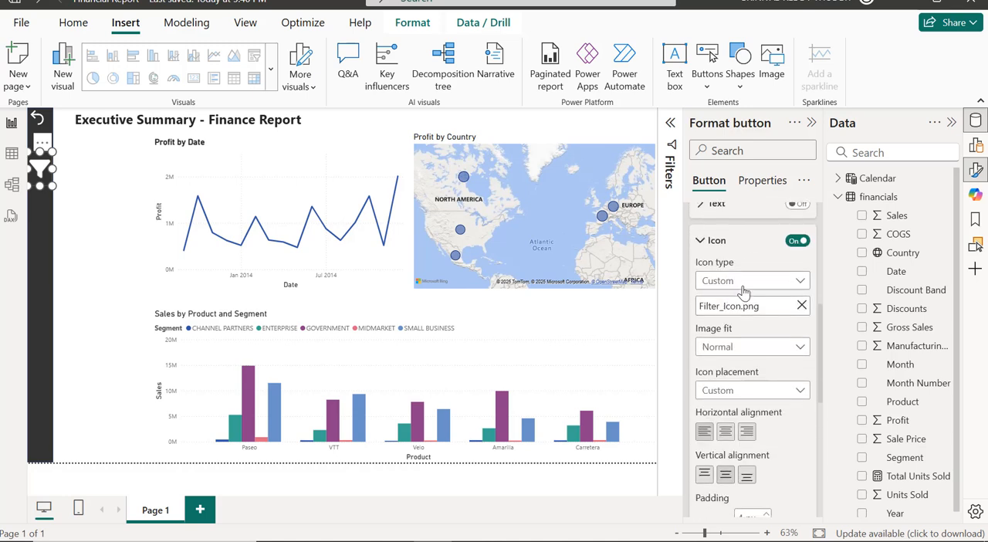
left_click(802, 306)
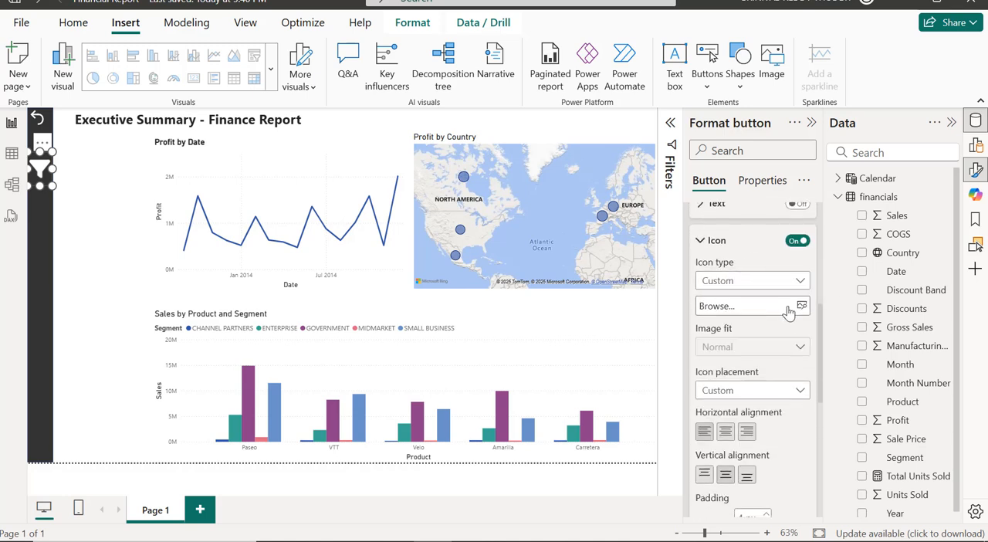
left_click(802, 306)
left_click(279, 115)
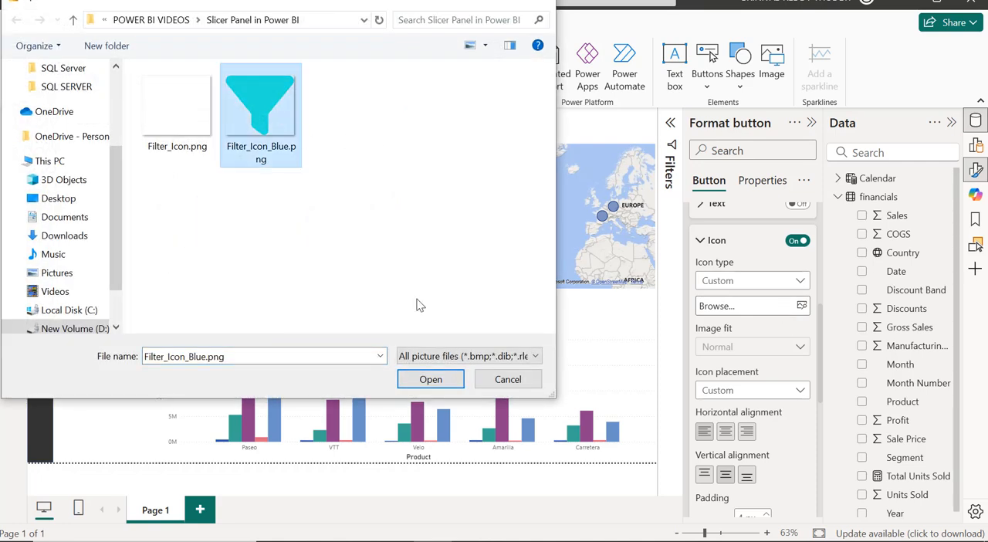
left_click(431, 379)
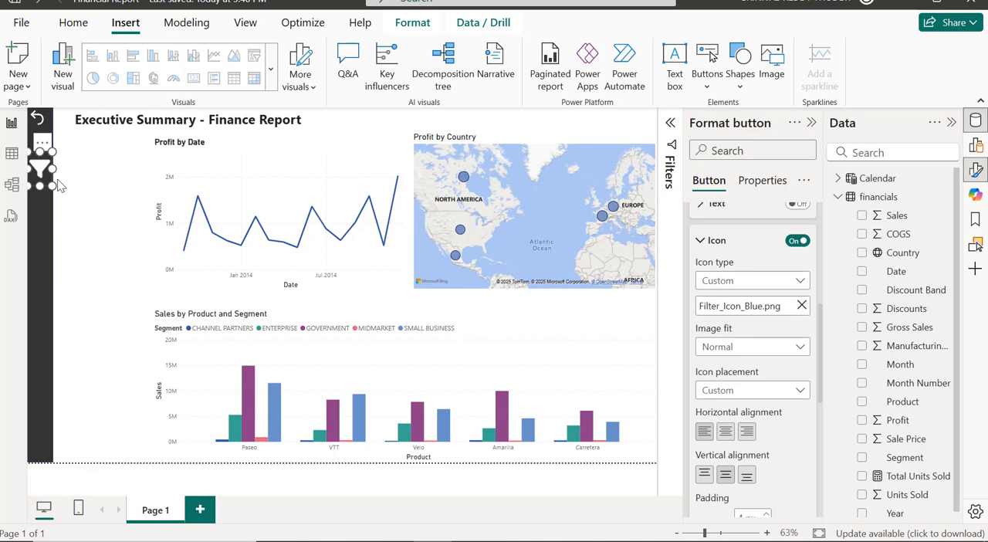
left_click(82, 204)
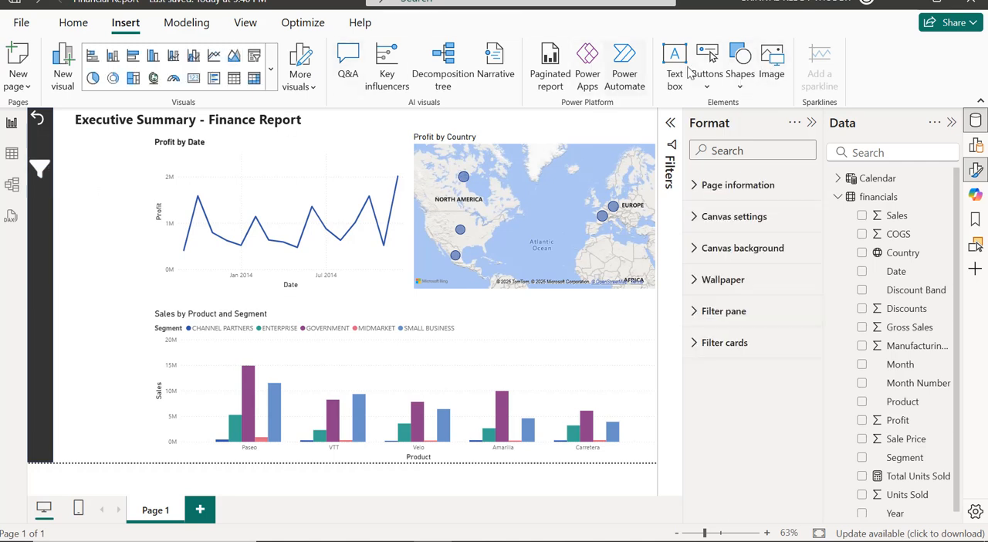
Insert a rectangle shape as a full-height panel along the report page's left edge, wider than the existing dark strip.
left_click(740, 63)
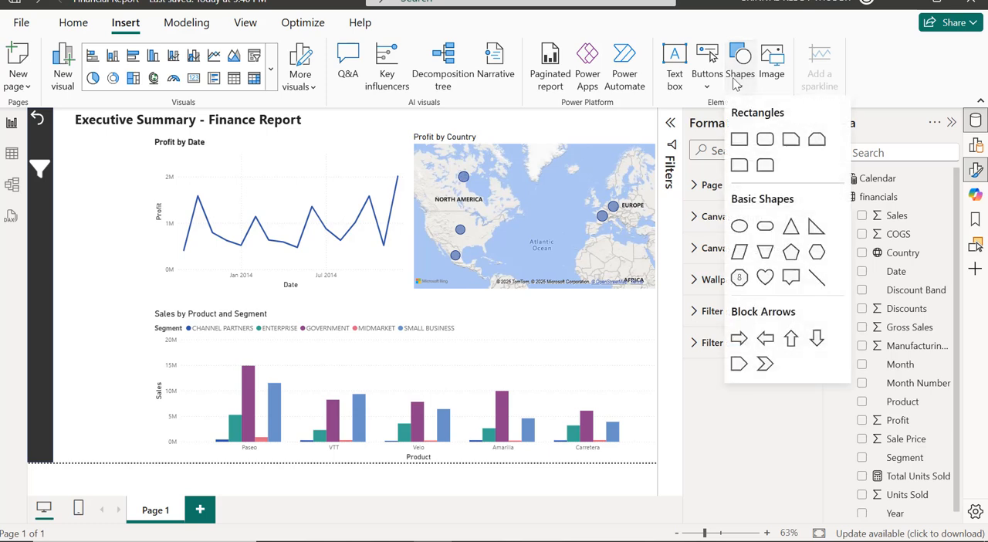
left_click(739, 140)
left_click_drag(139, 184, 67, 162)
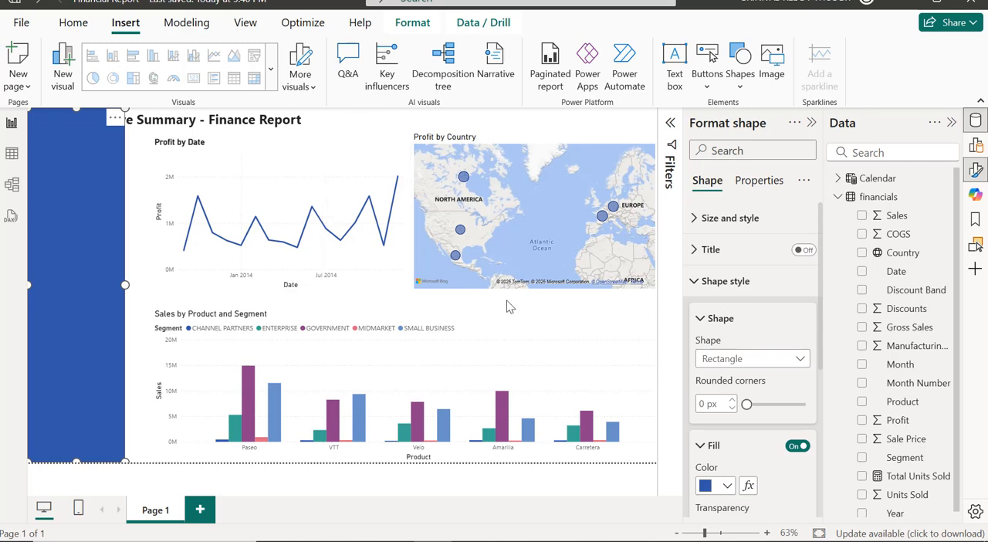
Fill the rectangle panel with the dark grey theme shade matching the sidebar strip.
scroll(737, 347, "down", 3)
left_click(728, 360)
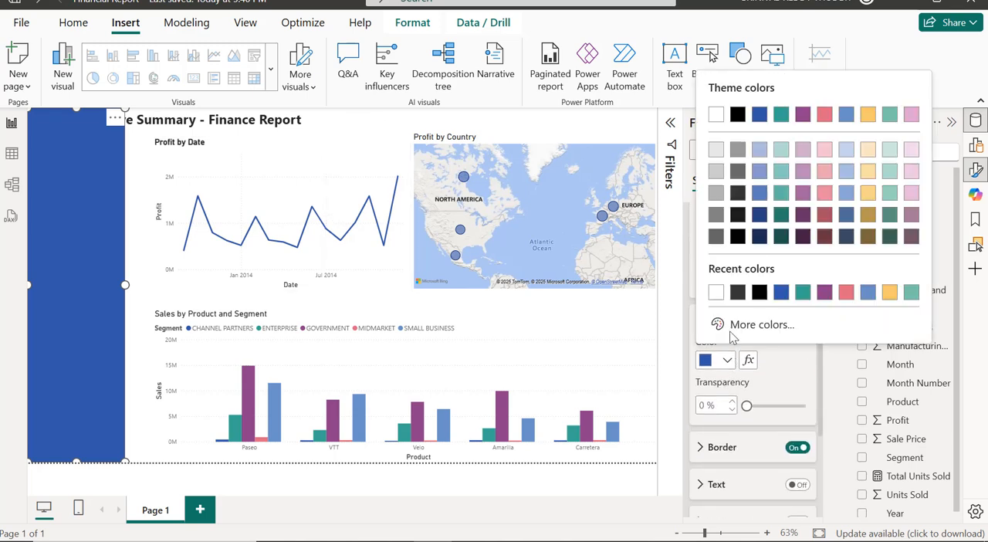
left_click(739, 193)
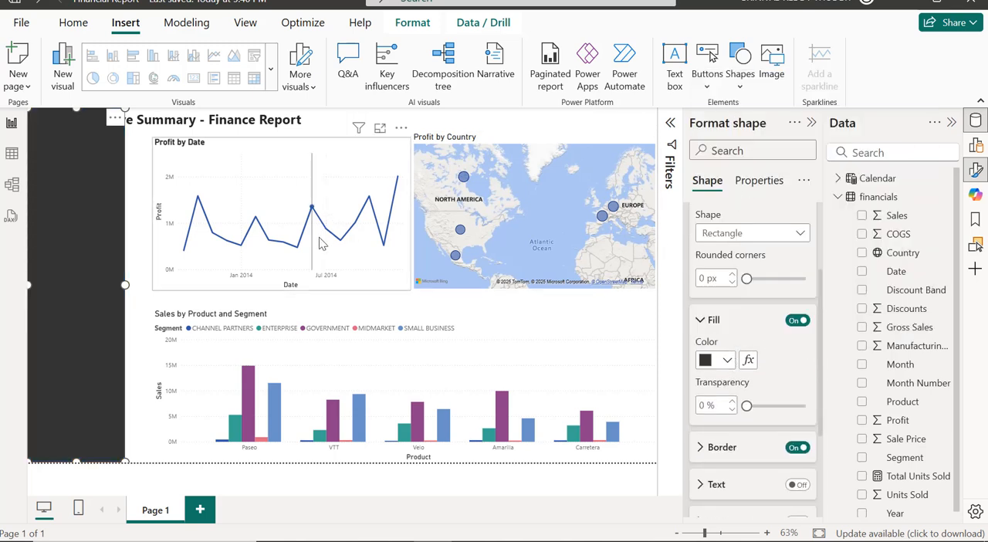
left_click(140, 263)
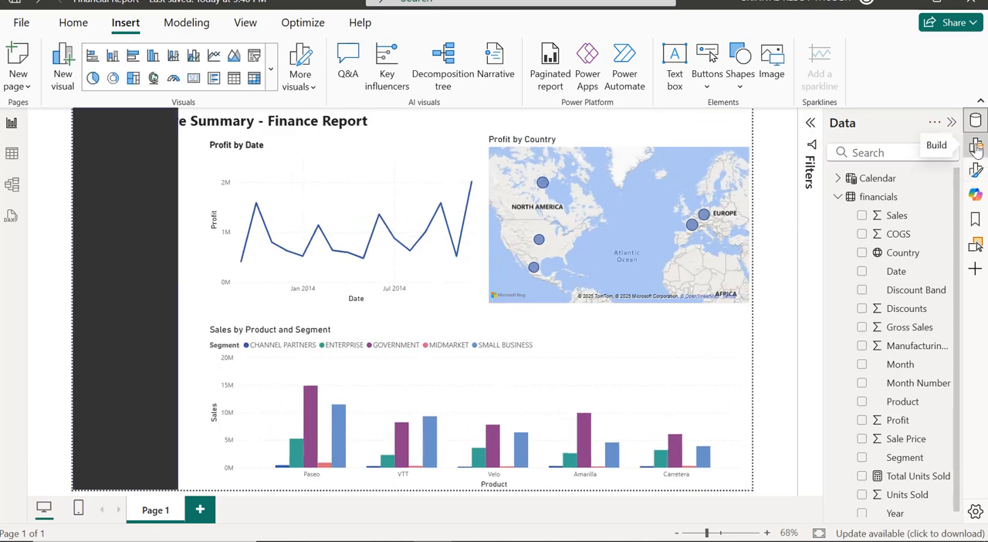
Add a slicer on the Year field of the financials table, sized about 148 wide by 212 high within the dark panel.
left_click(976, 147)
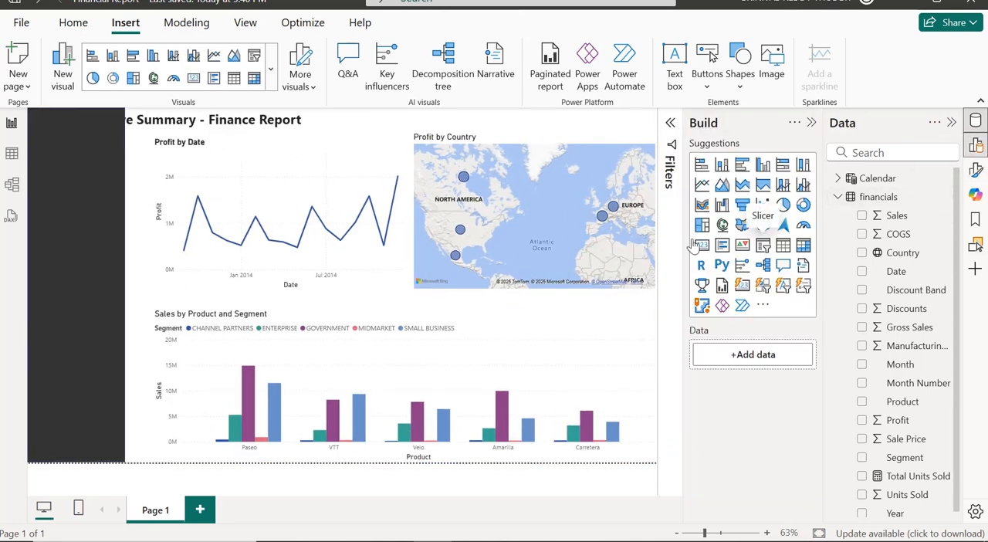
left_click(763, 244)
left_click(888, 152)
type("YE")
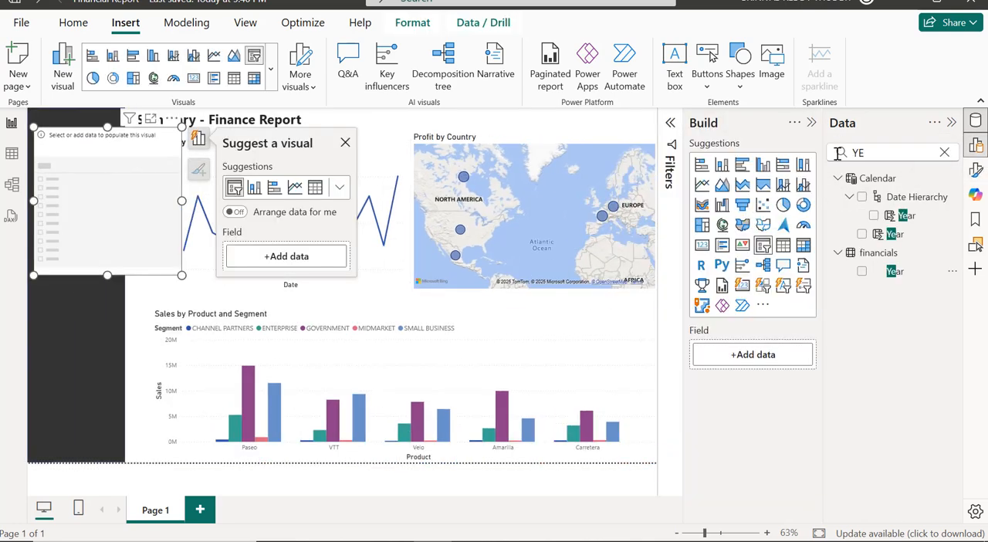
left_click(862, 271)
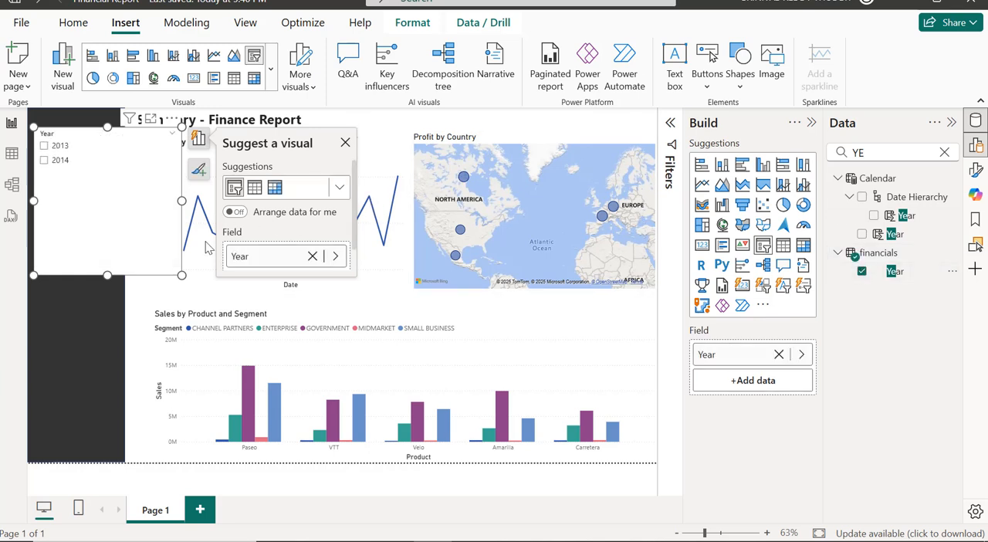
left_click_drag(181, 275, 107, 231)
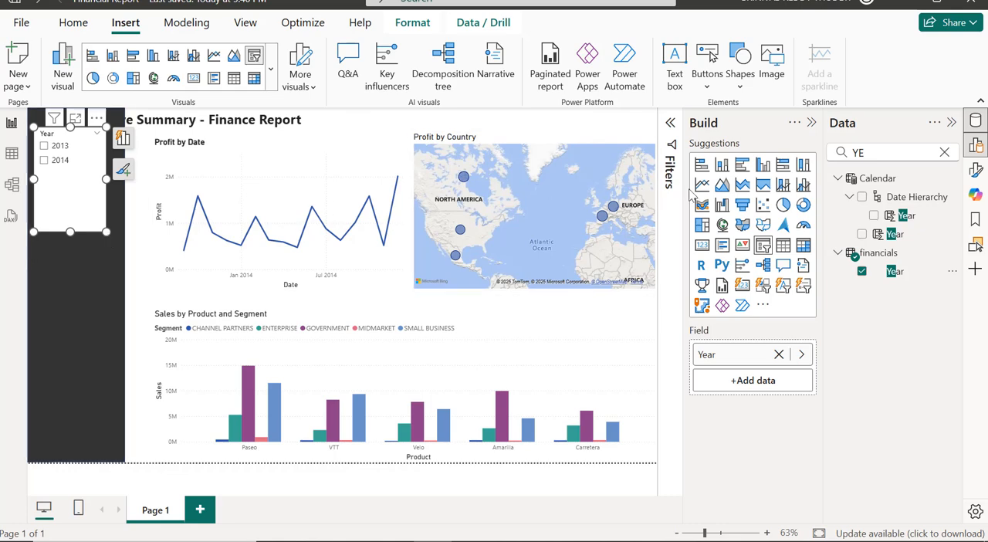
left_click(943, 152)
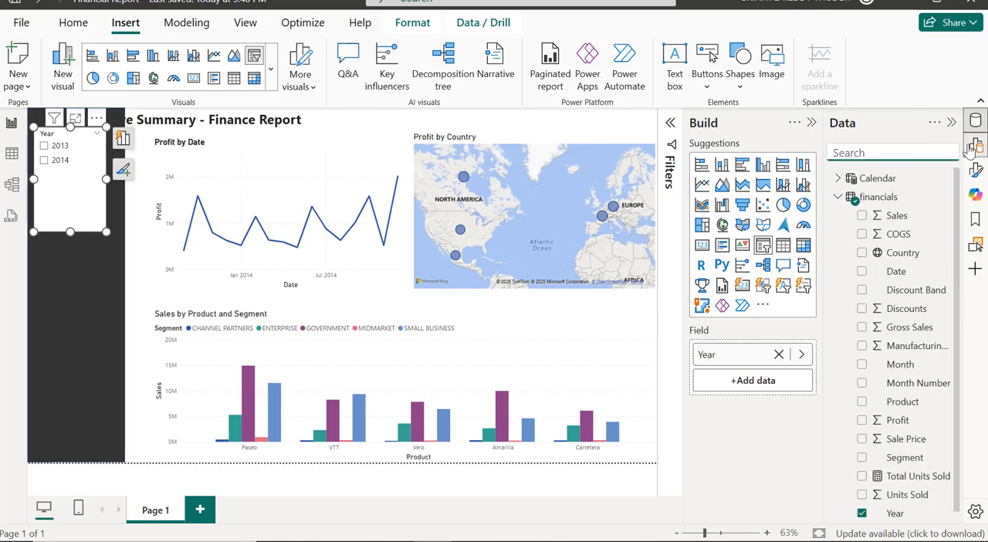
Turn off the Year slicer's background and turn on its shadow.
left_click(976, 145)
left_click(976, 171)
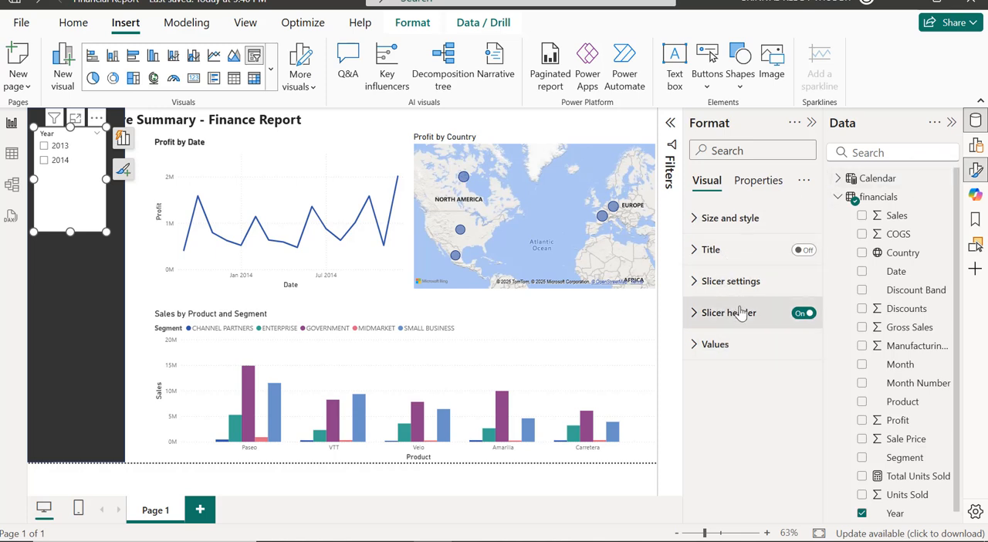
left_click(727, 224)
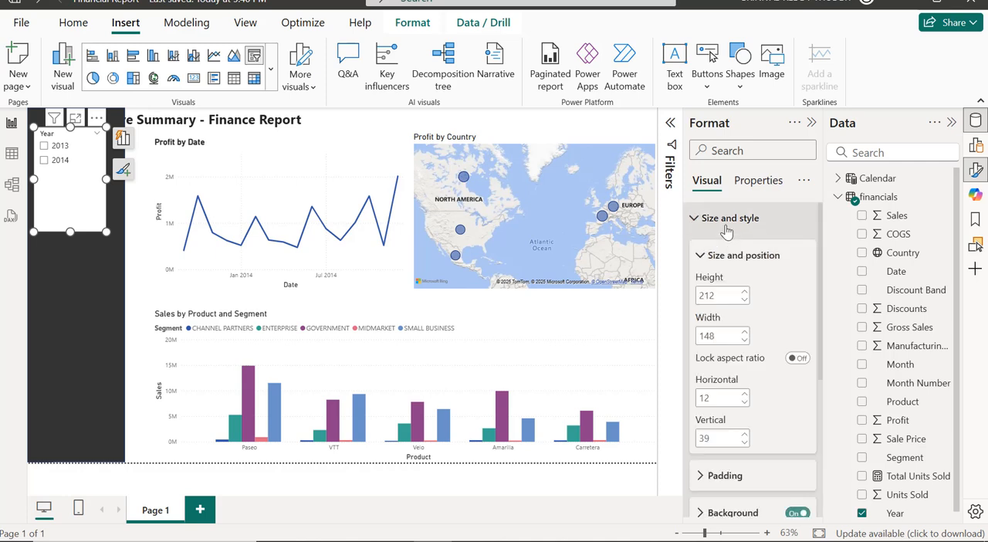
scroll(743, 274, "down", 2)
scroll(743, 274, "down", 2)
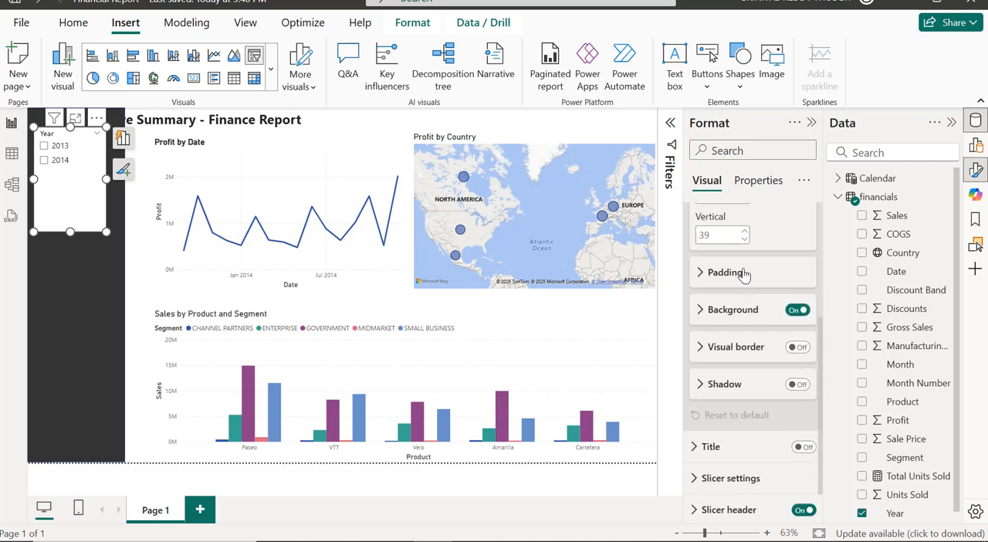
left_click(796, 310)
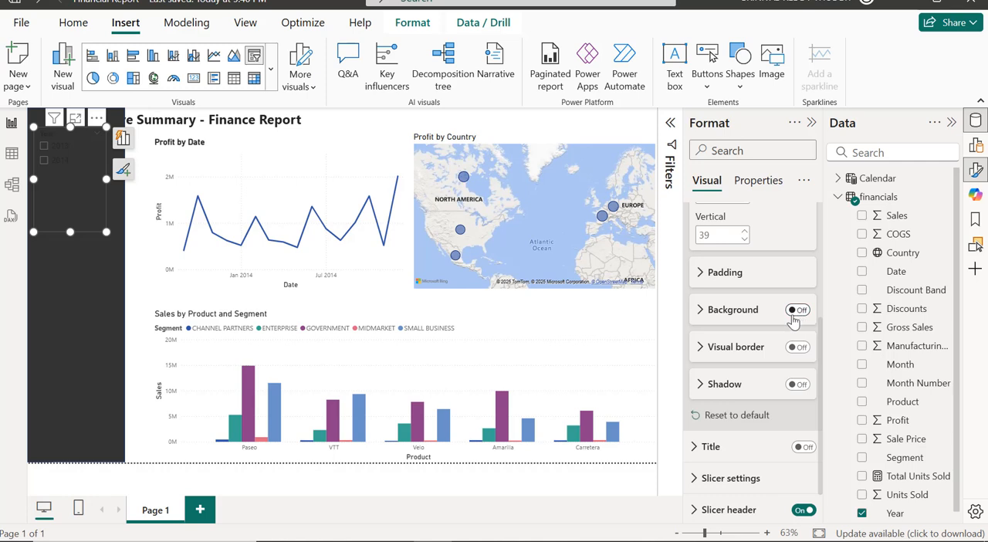
scroll(770, 341, "down", 1)
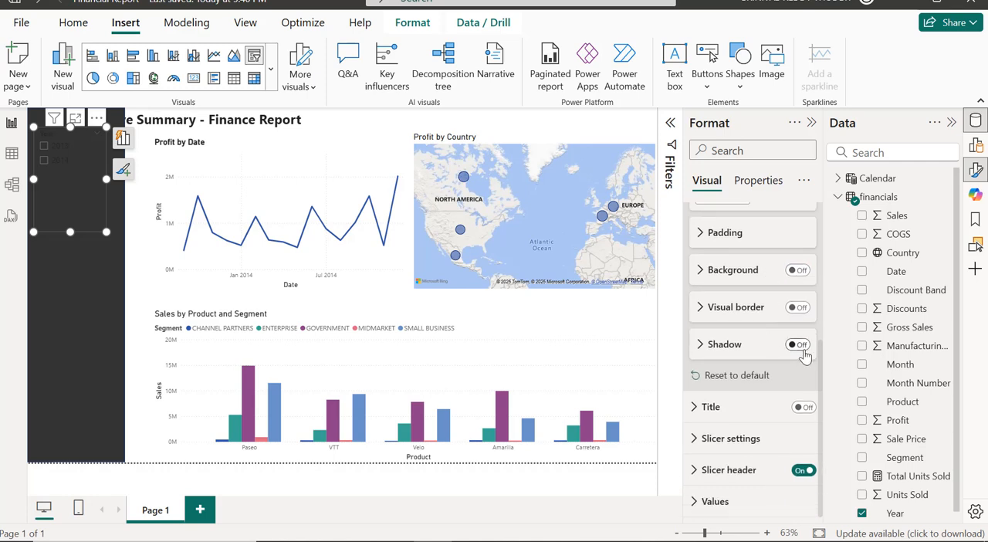
left_click(798, 345)
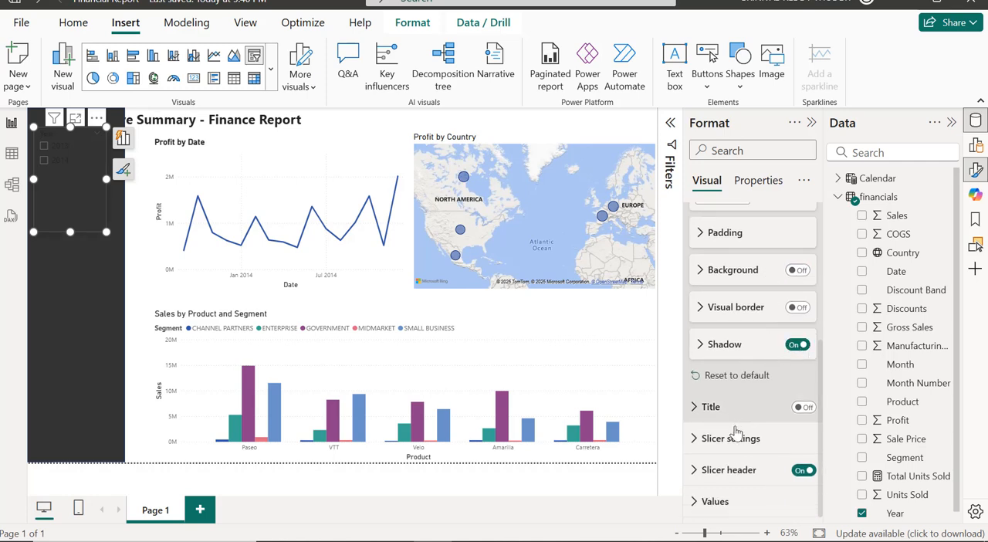
Format the Year slicer's header text as Segoe UI Bold with bold enabled and a white font color.
left_click(732, 471)
scroll(731, 475, "down", 3)
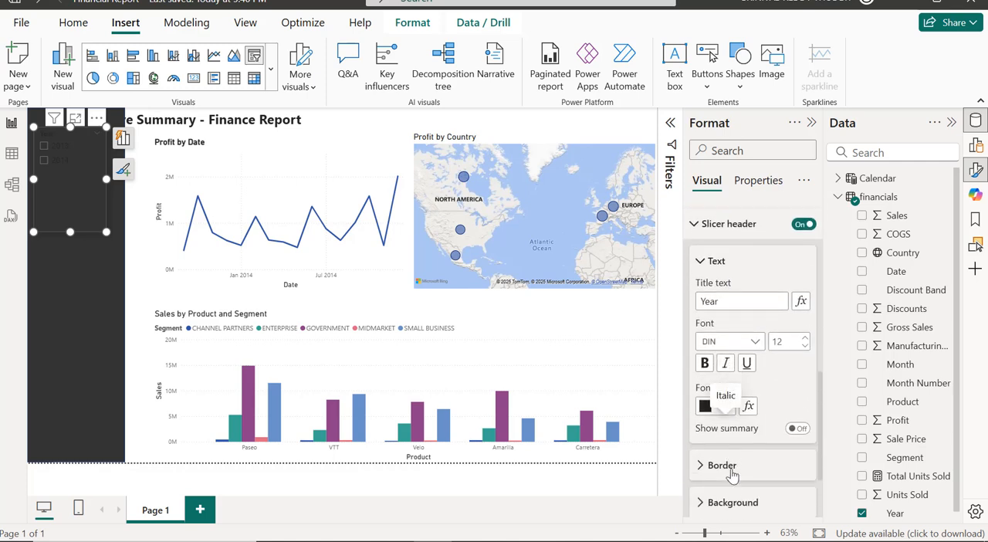
left_click(747, 330)
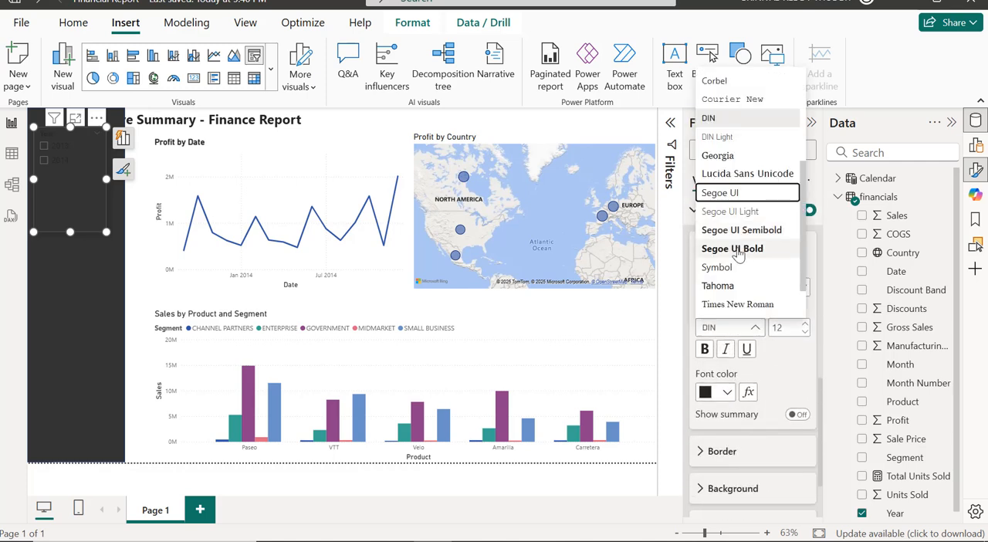
left_click(737, 249)
left_click(704, 349)
scroll(730, 351, "down", 1)
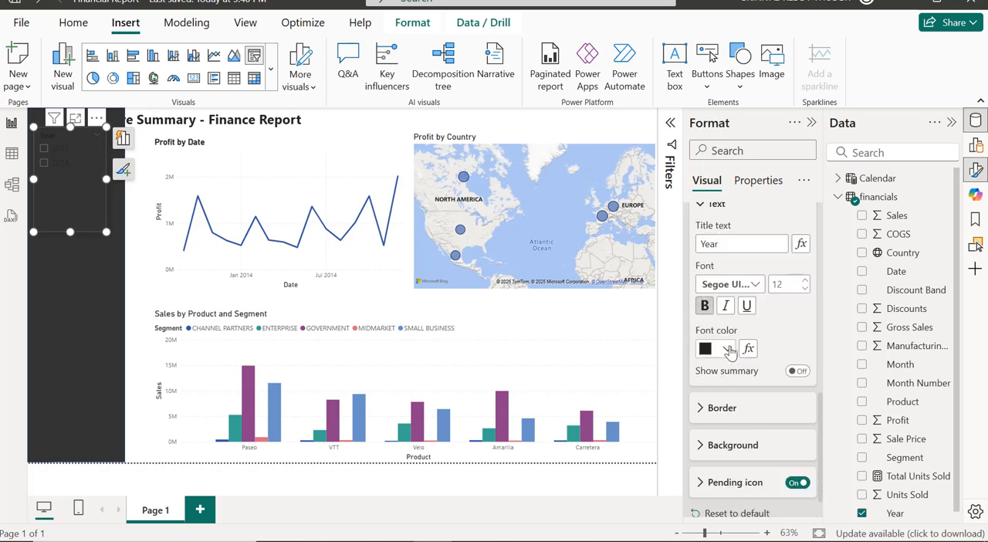
left_click(727, 349)
left_click(717, 104)
Set the font color of the Year slicer's values to white.
scroll(745, 510, "down", 5)
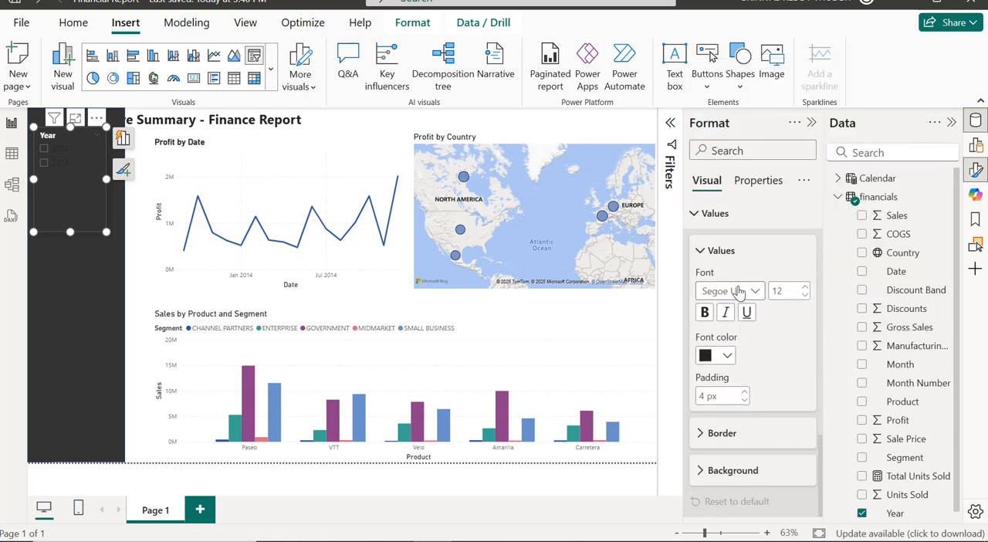
left_click(714, 356)
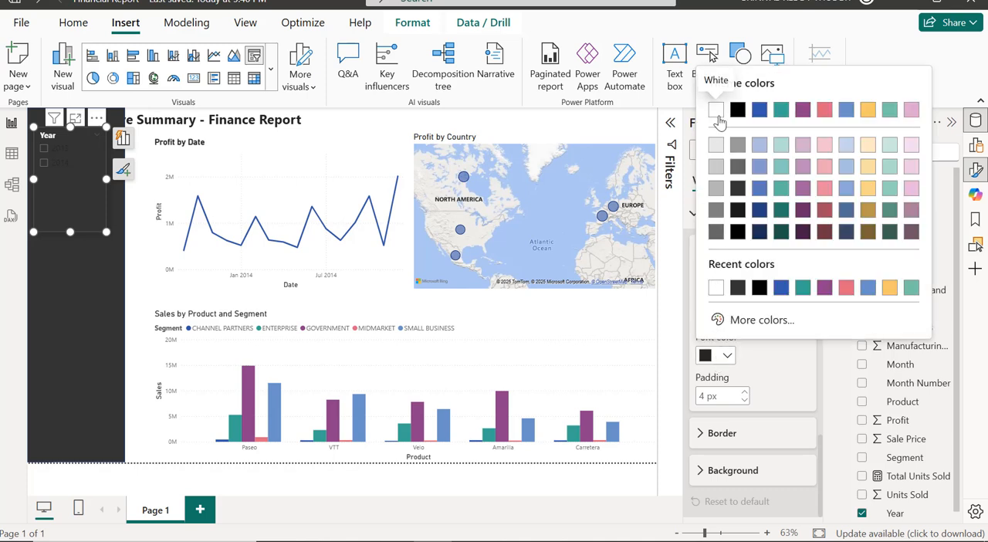
left_click(717, 114)
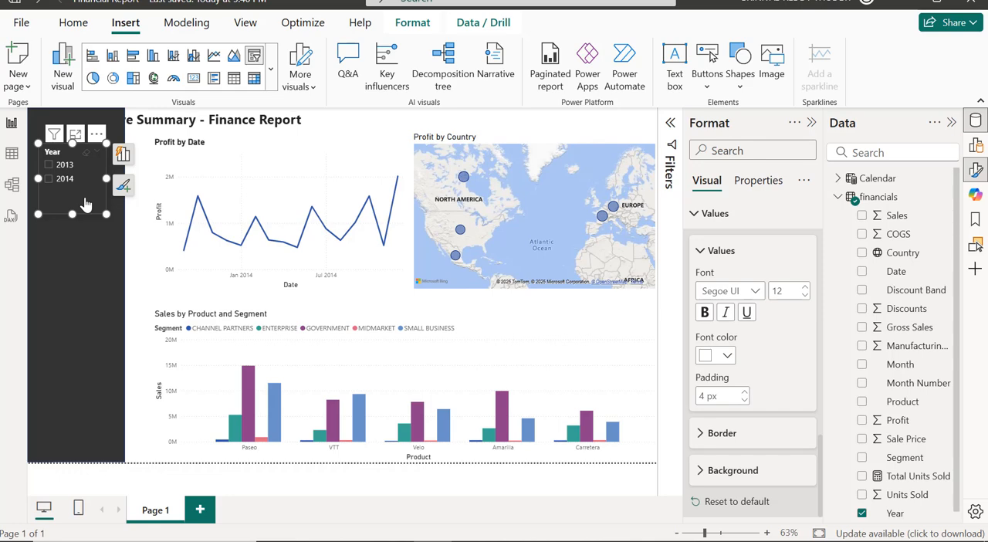
Paste a copy of the Year slicer below the original and replace its field with Country from the financials table.
key("ctrl+v")
left_click_drag(86, 200, 81, 279)
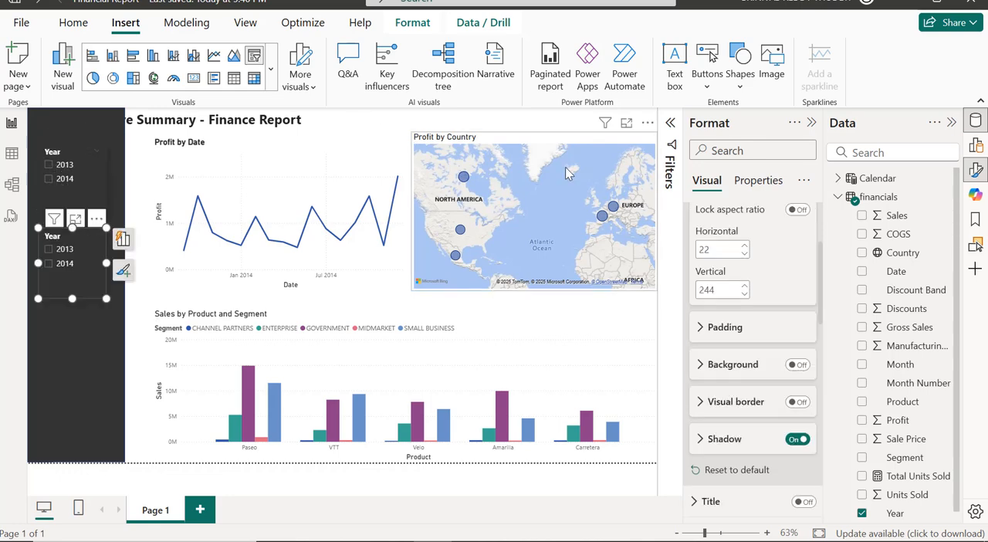
left_click(976, 145)
left_click(778, 354)
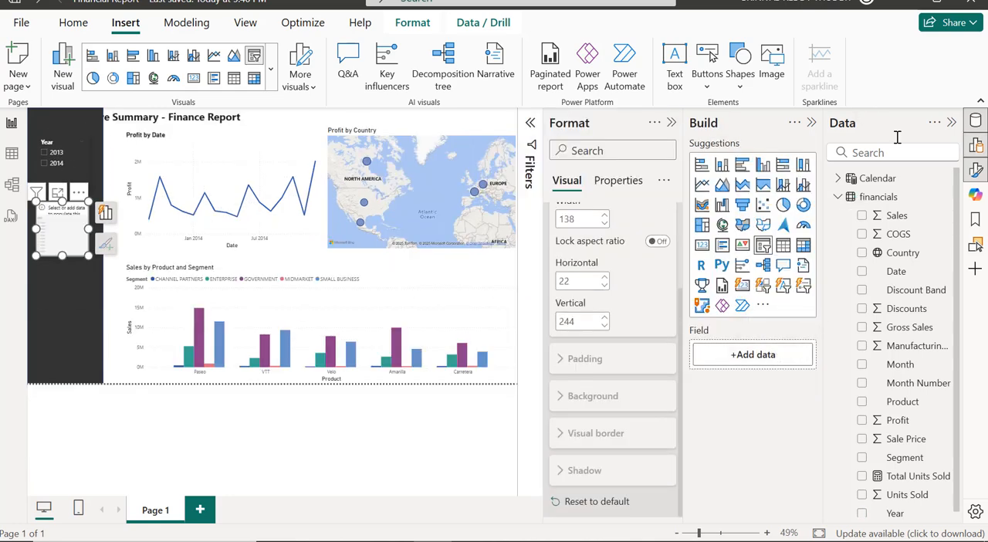
left_click(888, 152)
type("cOUN")
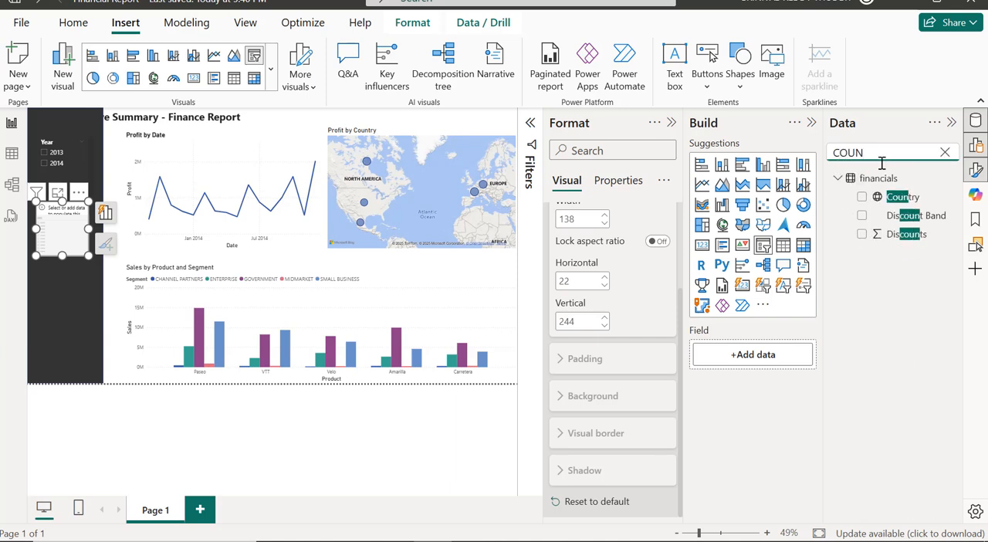
left_click(862, 197)
left_click(106, 213)
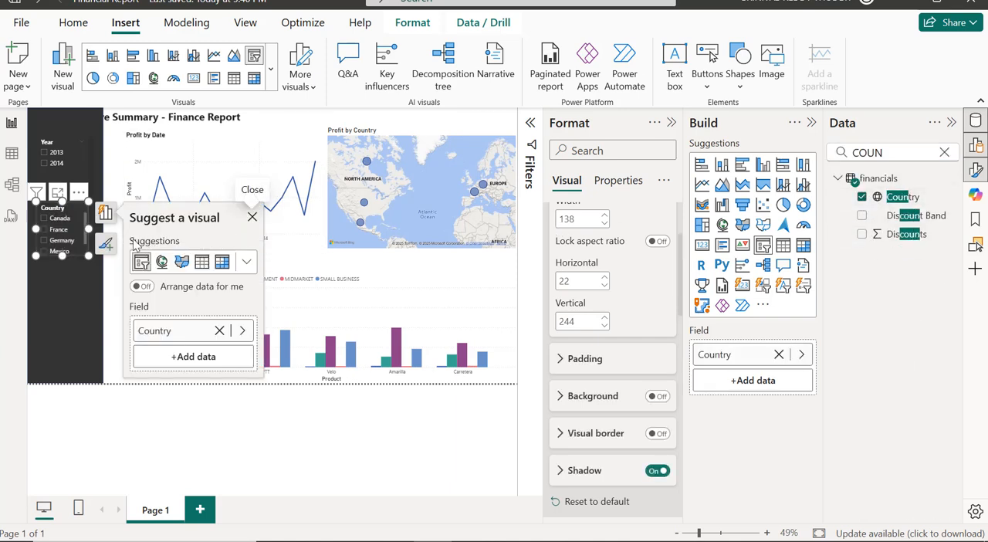
Resize the Country slicer to about 138 wide by 203 high and move it up to just beneath the Year slicer.
left_click(62, 275)
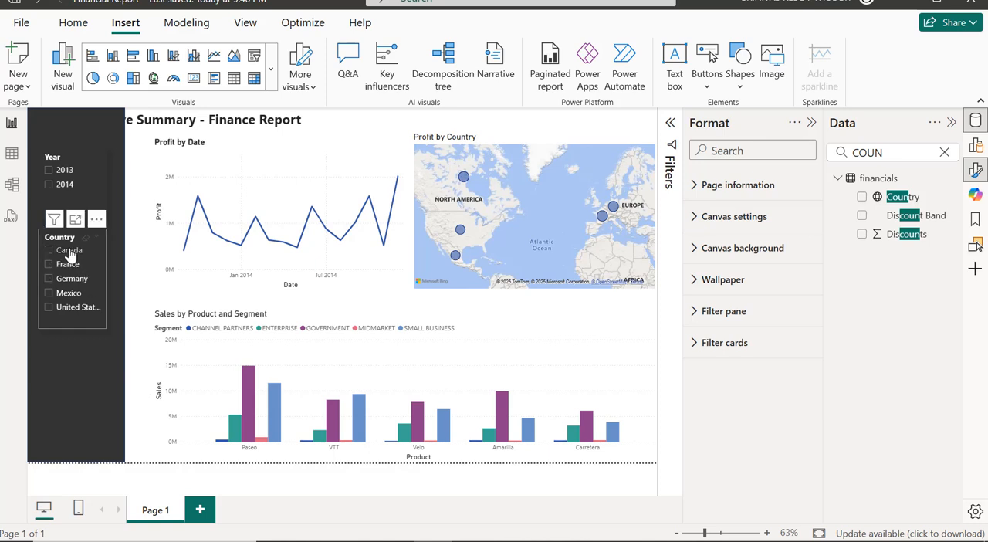
left_click(105, 263)
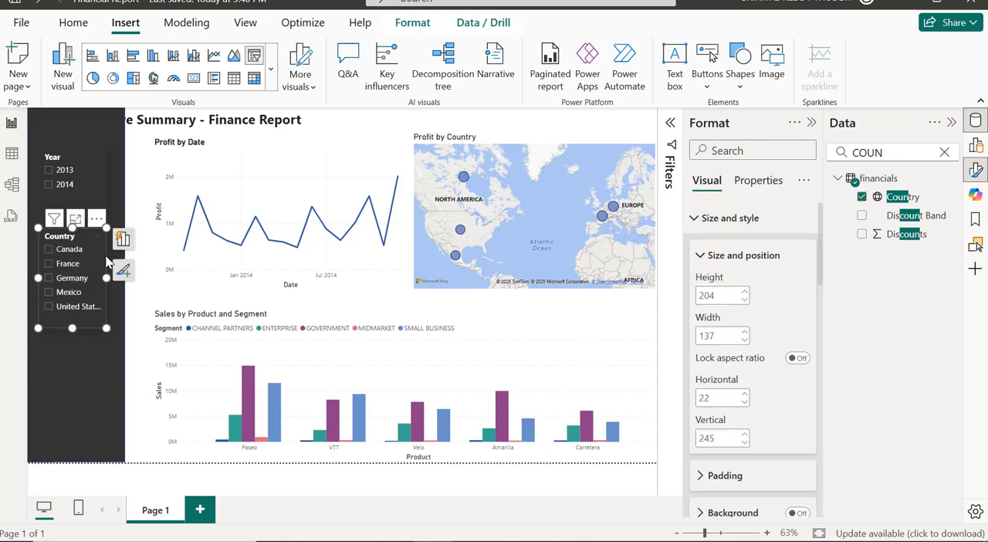
left_click_drag(105, 263, 105, 257)
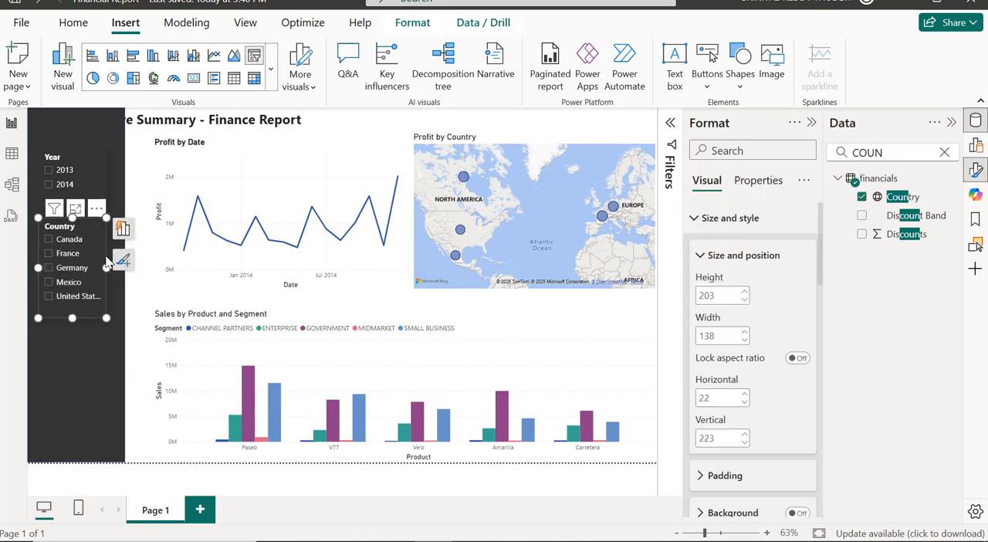
left_click(144, 322)
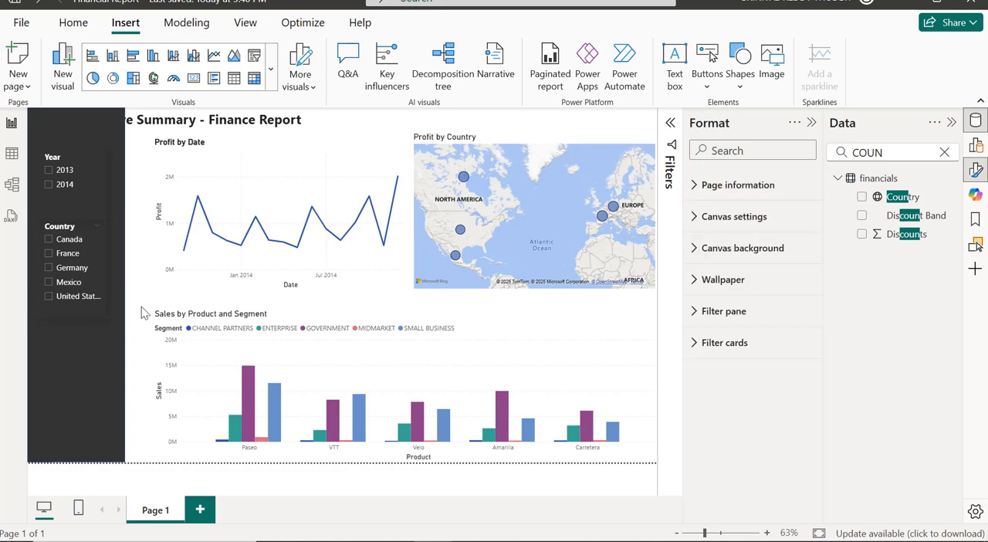
Insert a left arrow button and place it in the upper-right corner of the dark panel.
left_click(713, 91)
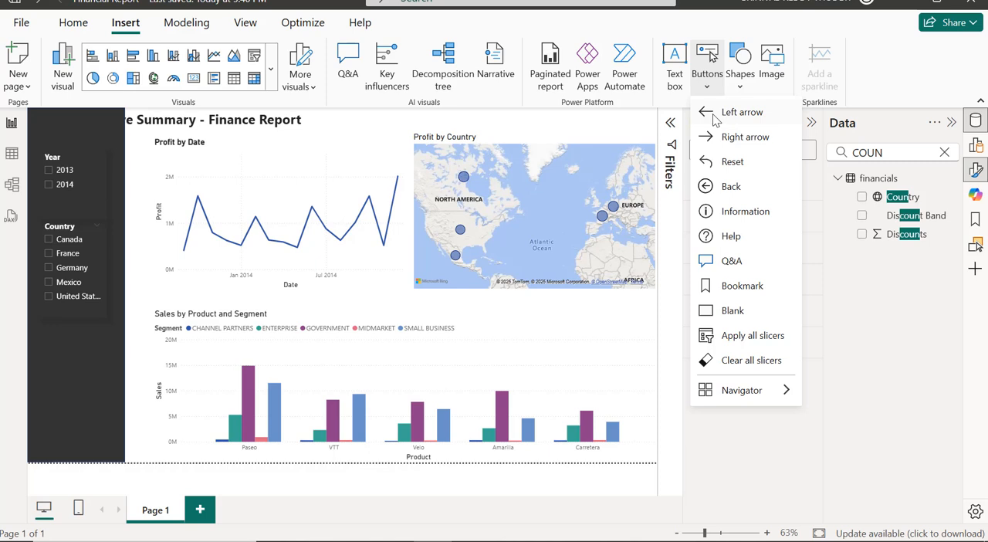
left_click(714, 116)
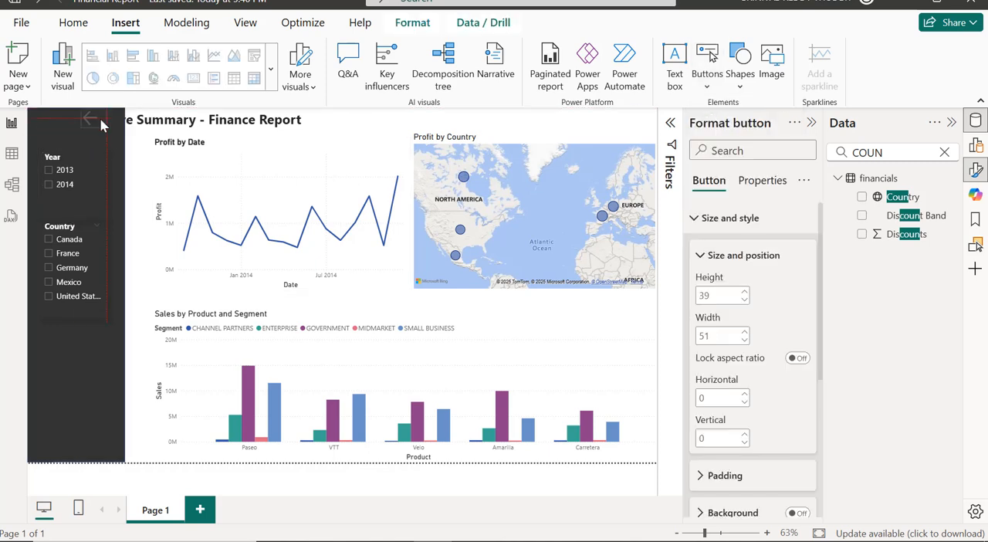
left_click_drag(103, 120, 103, 120)
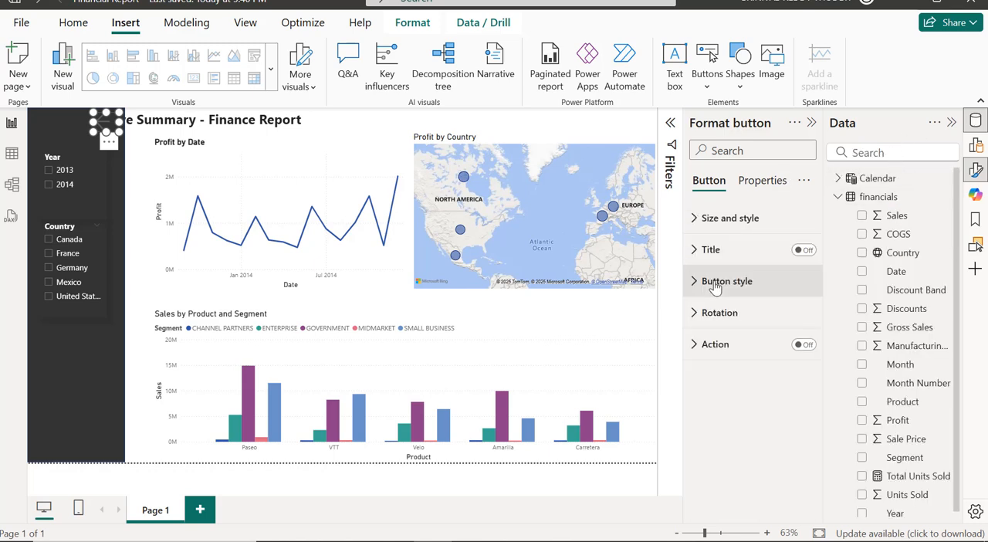
Set the left arrow button's icon line color to white for the Default state.
left_click(716, 288)
scroll(731, 309, "down", 2)
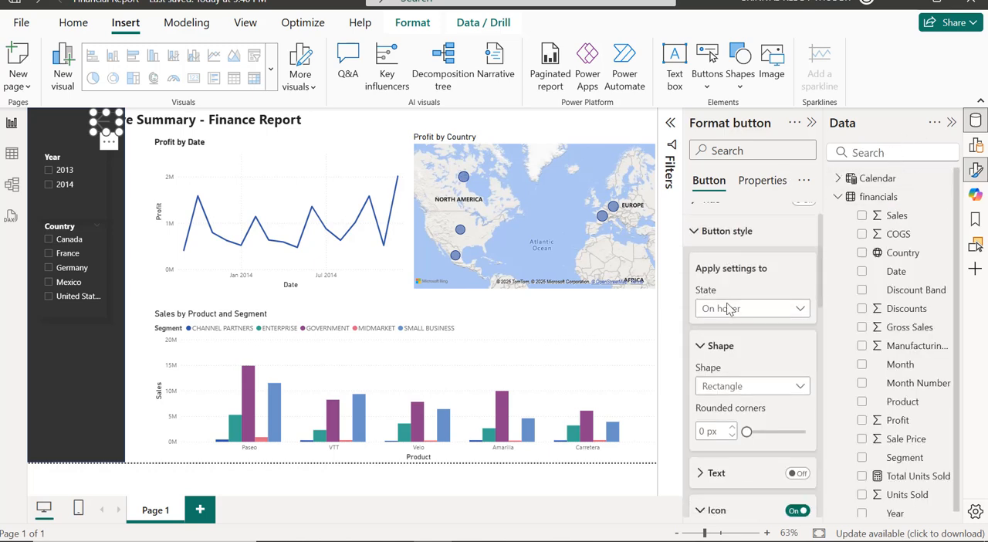
left_click(756, 256)
left_click(707, 271)
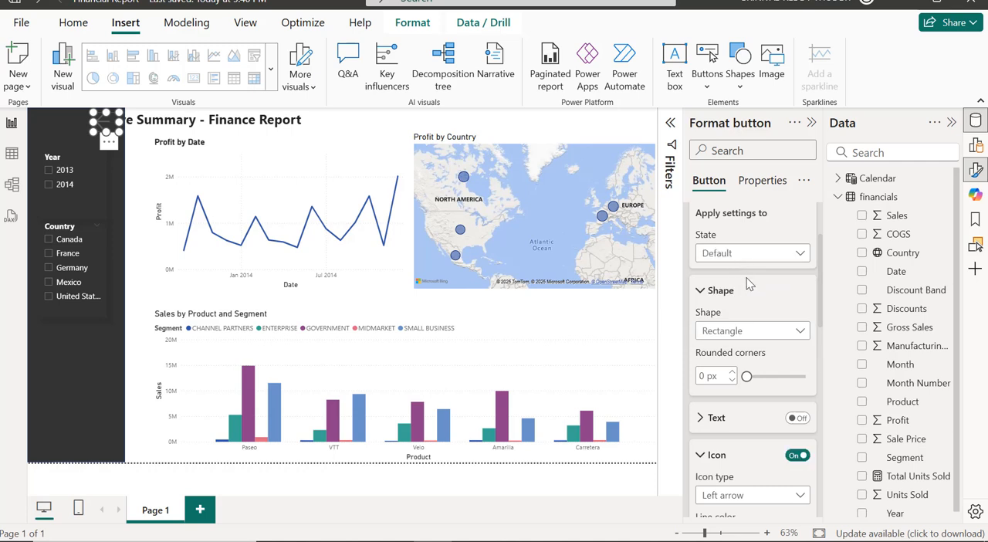
scroll(747, 284, "down", 1)
scroll(741, 298, "down", 2)
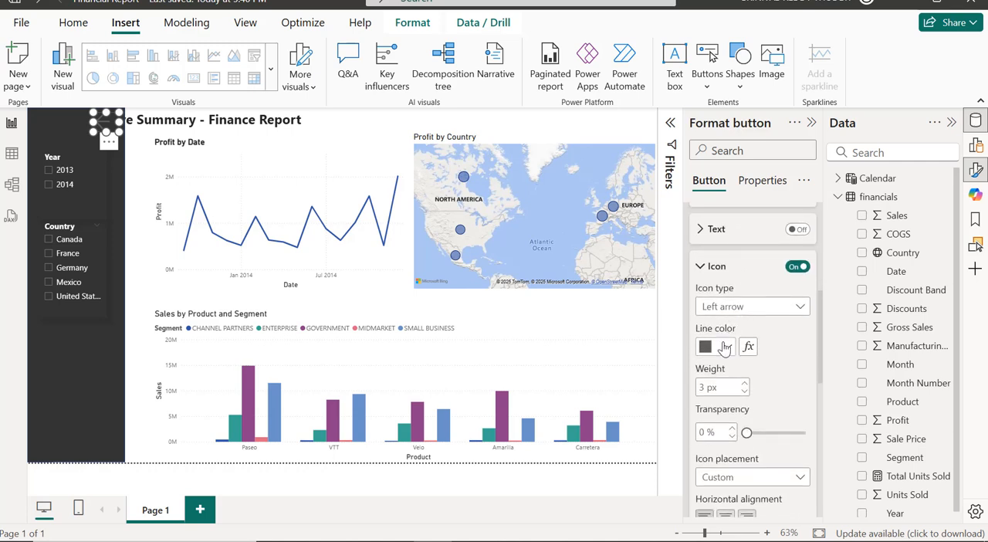
left_click(724, 347)
left_click(716, 280)
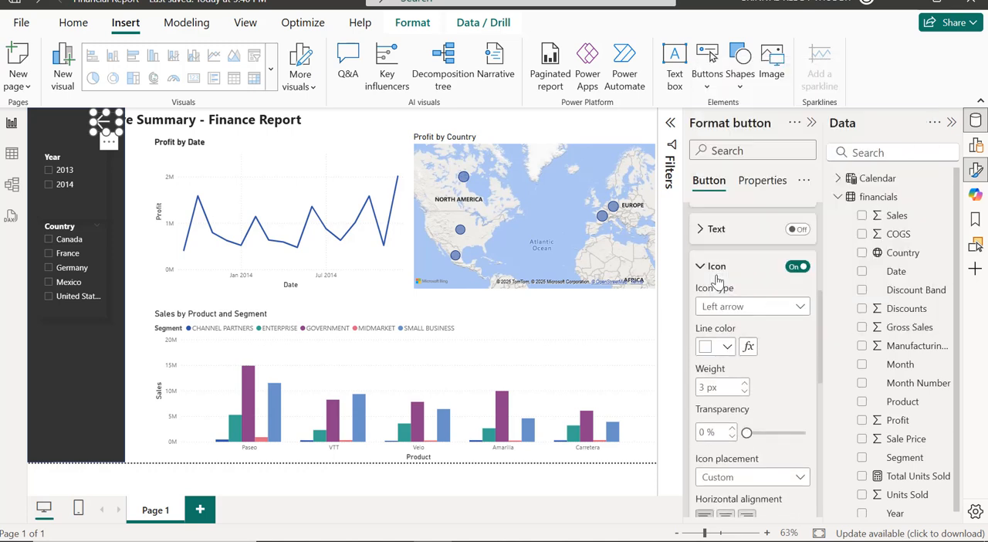
Set the left arrow button's icon line color to bright cyan #00FFF2 for the On hover state.
scroll(741, 297, "up", 3)
left_click(741, 282)
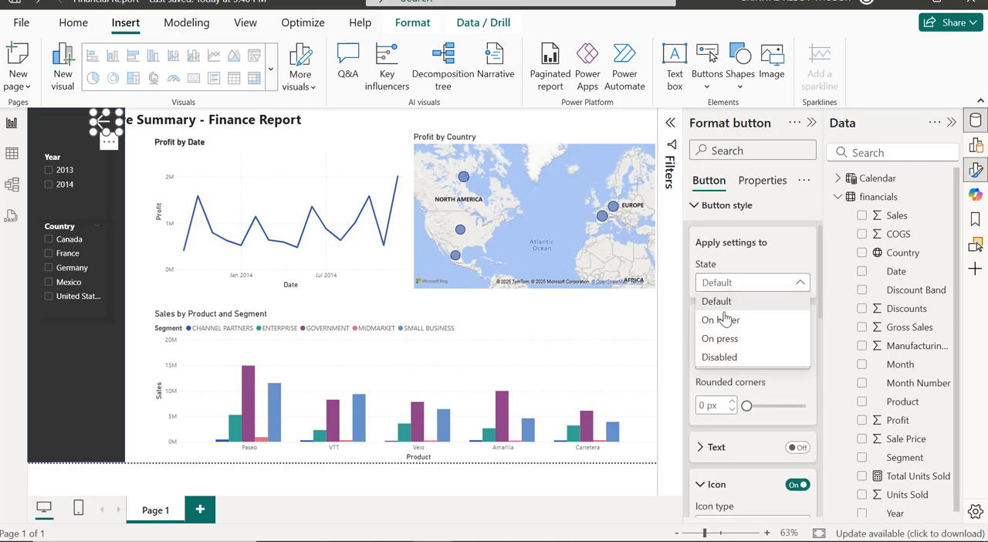
left_click(722, 318)
scroll(722, 324, "down", 3)
scroll(721, 326, "down", 2)
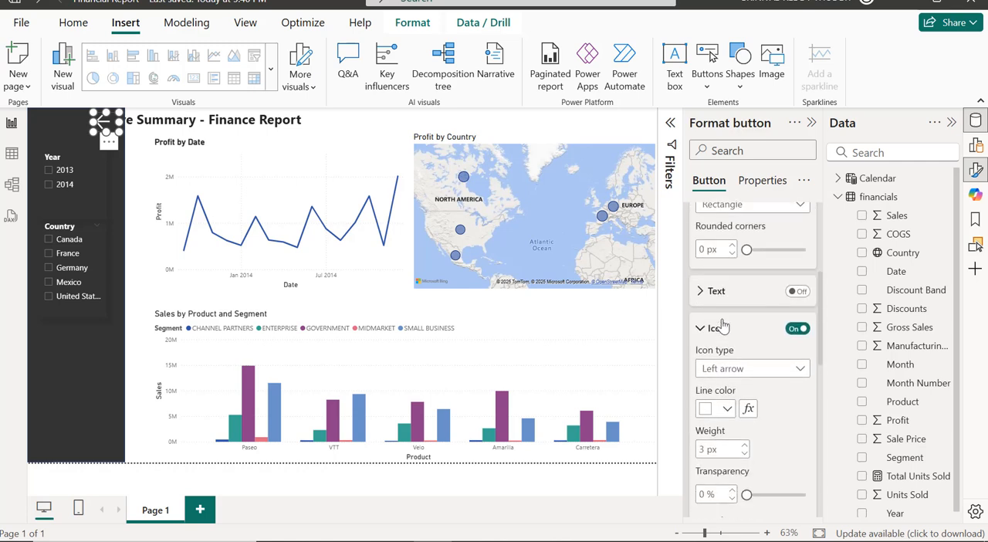
left_click(723, 325)
left_click(743, 287)
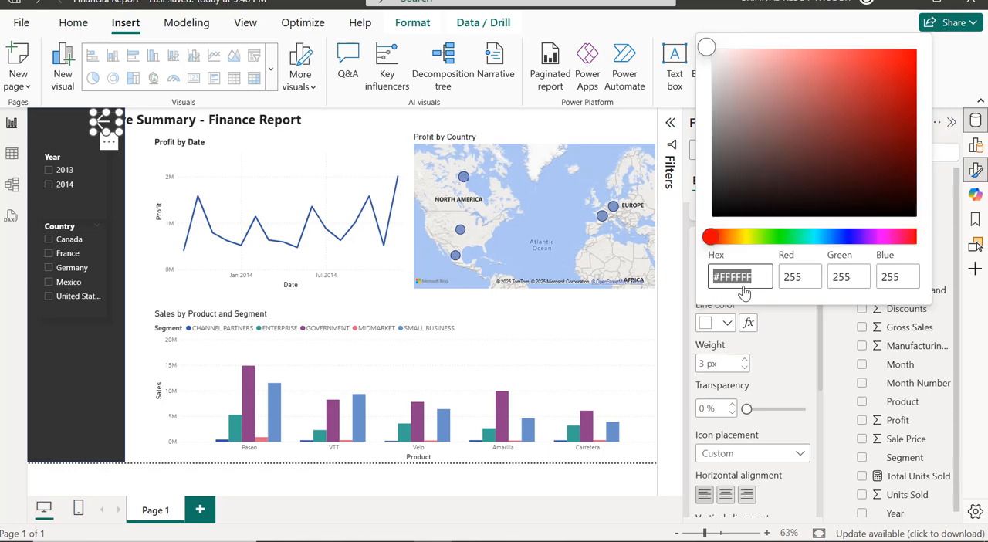
left_click(814, 241)
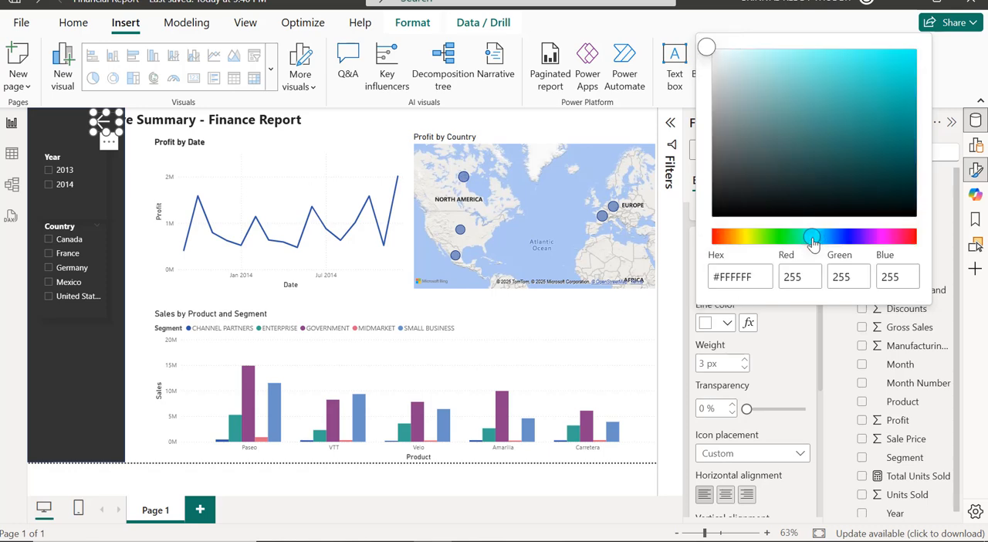
left_click_drag(884, 99, 931, 36)
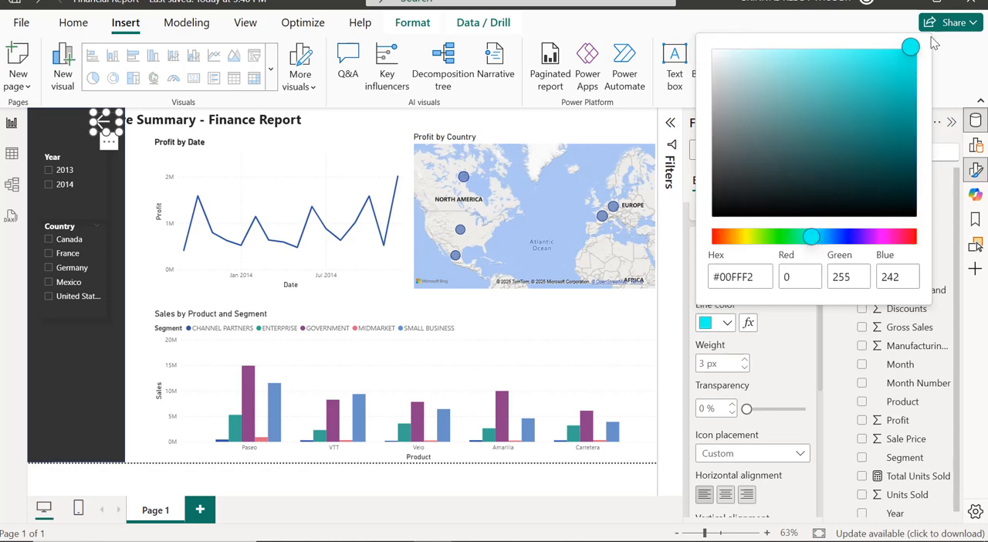
left_click(792, 369)
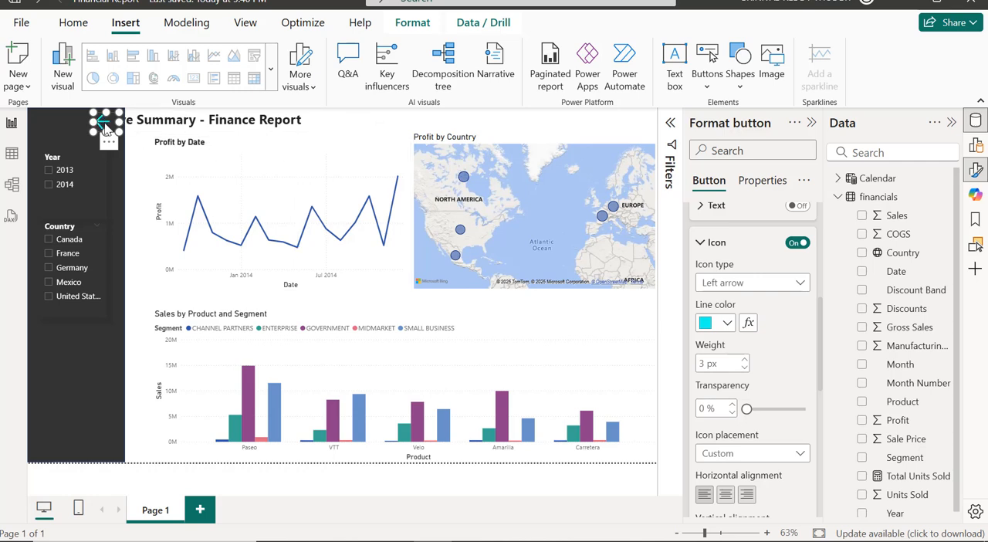
left_click(137, 184)
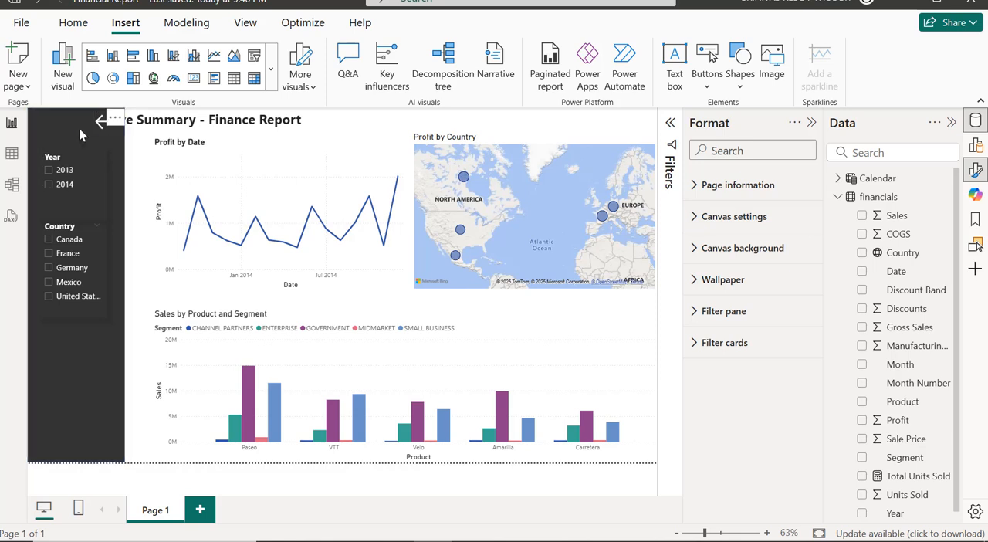
Group the Year slicer, Country slicer, left arrow button and dark rectangle panel together.
left_click(102, 179)
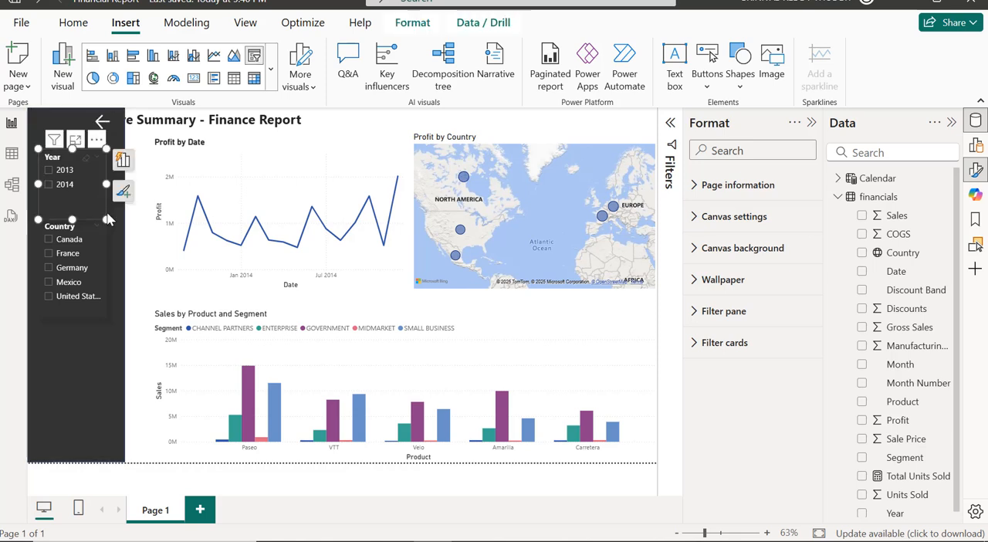
left_click(104, 253)
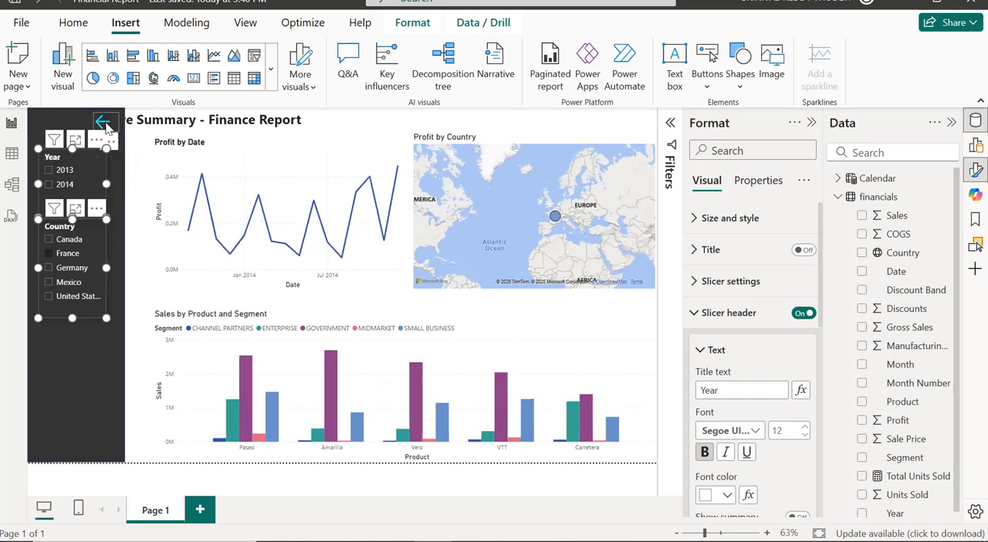
left_click(106, 124, "ctrl")
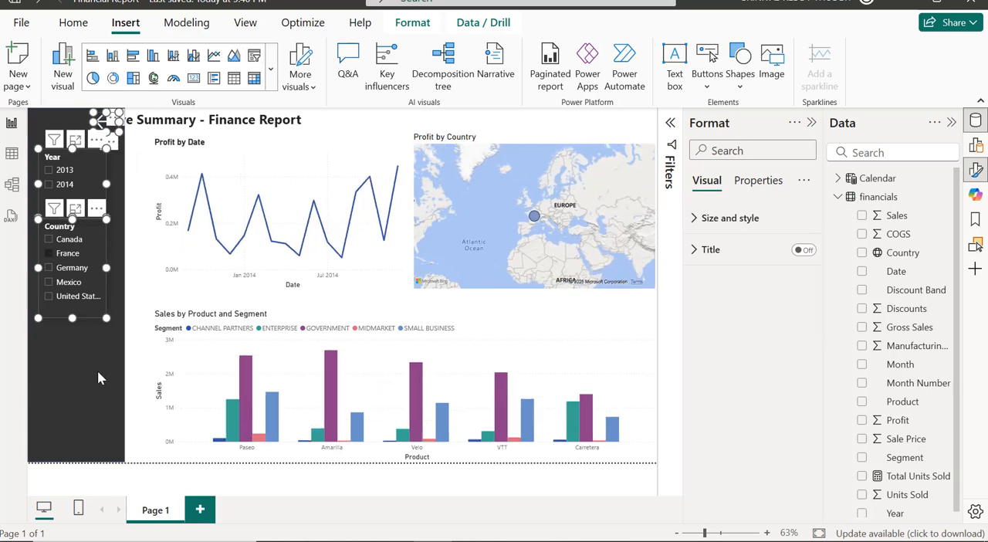
left_click(97, 371, "ctrl")
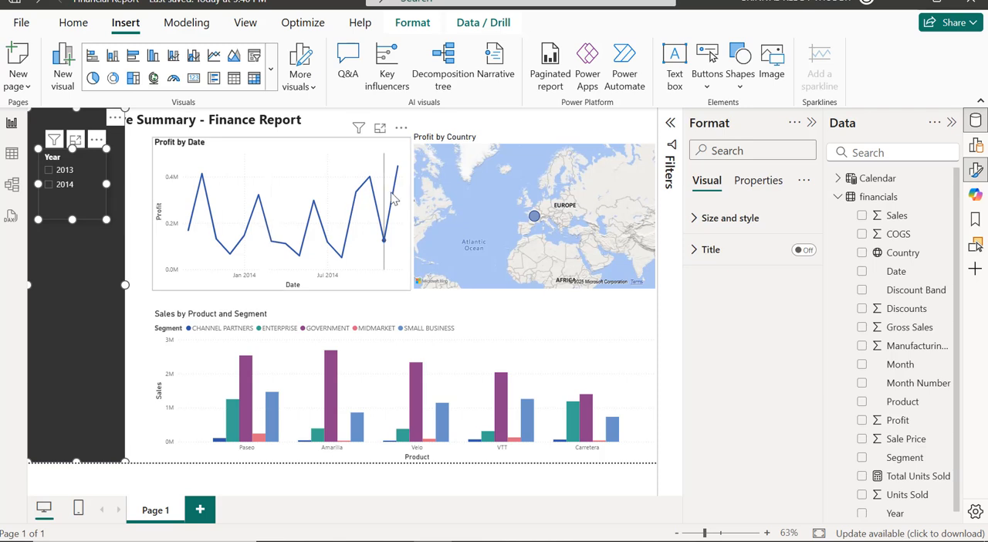
left_click(977, 247)
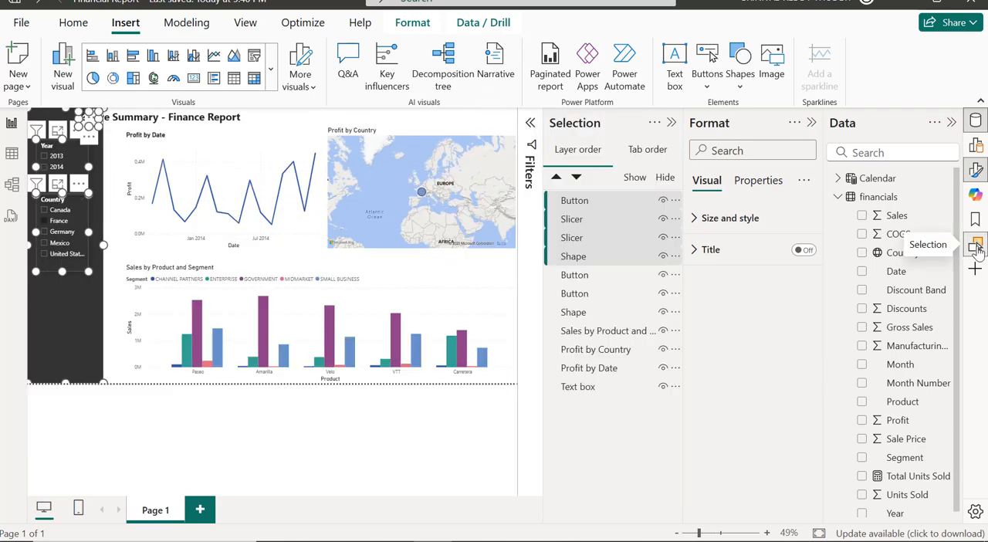
right_click(606, 207)
mouse_move(642, 210)
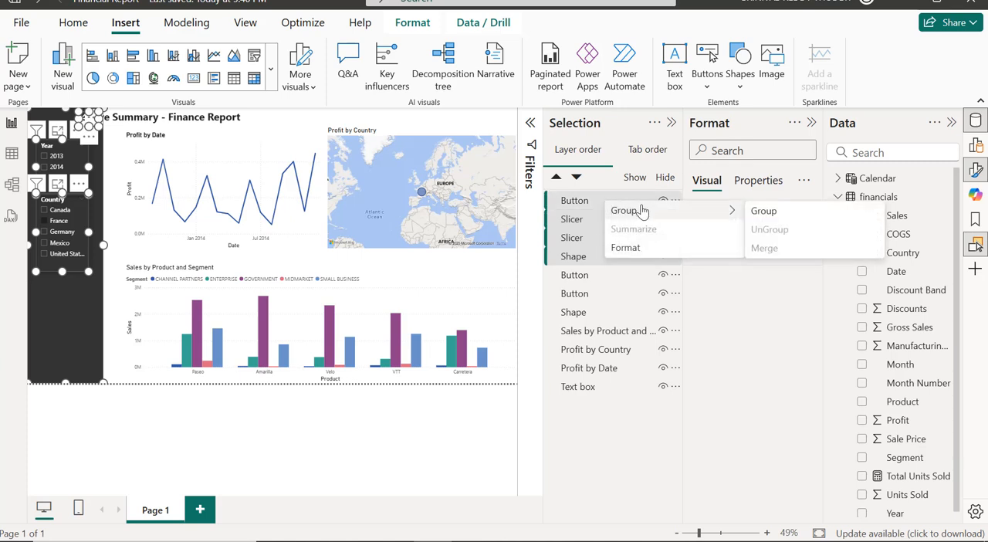
left_click(764, 211)
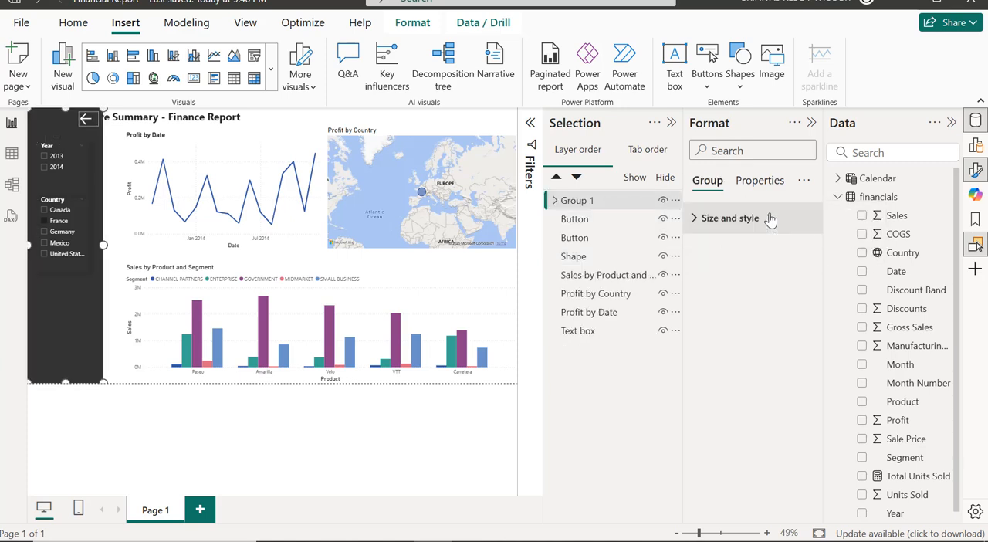
Rename the new group as Slicer Panel and hide it on the page.
double_click(600, 202)
type("Slicer")
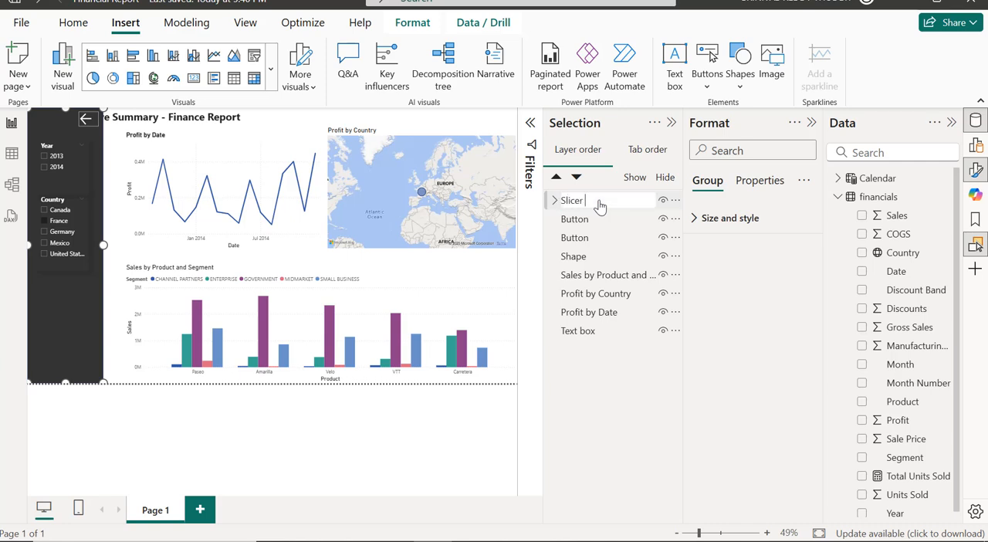
type(" Panel")
key("Return")
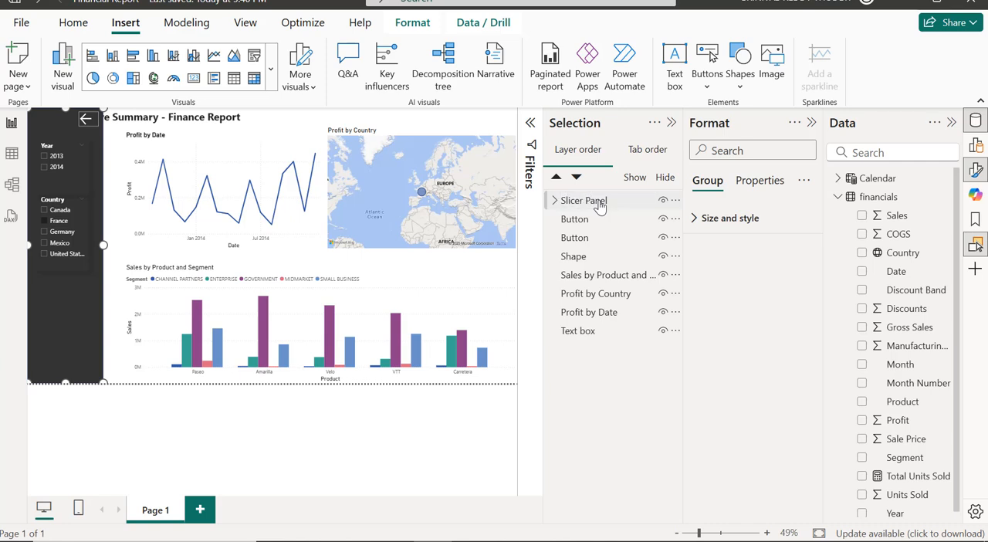
left_click(811, 124)
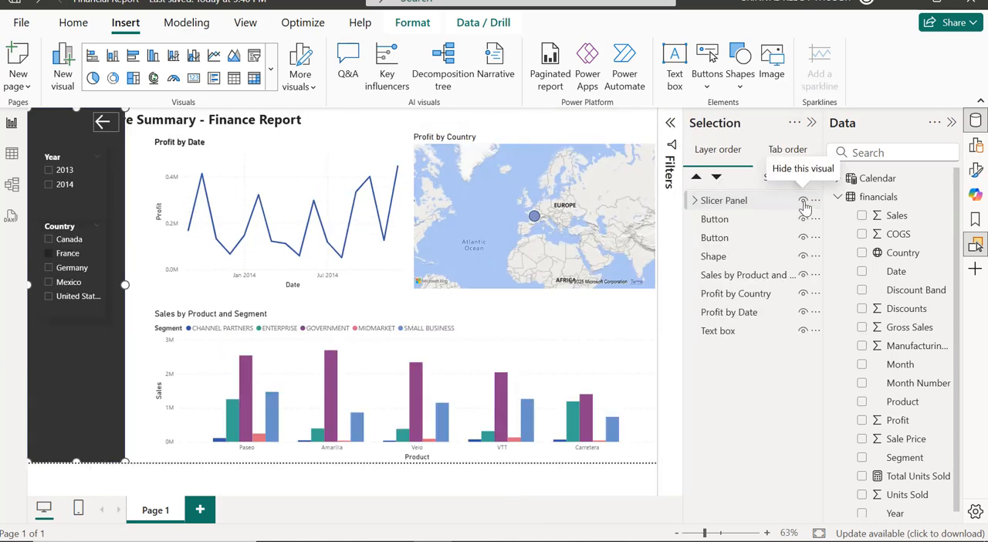
left_click(804, 202)
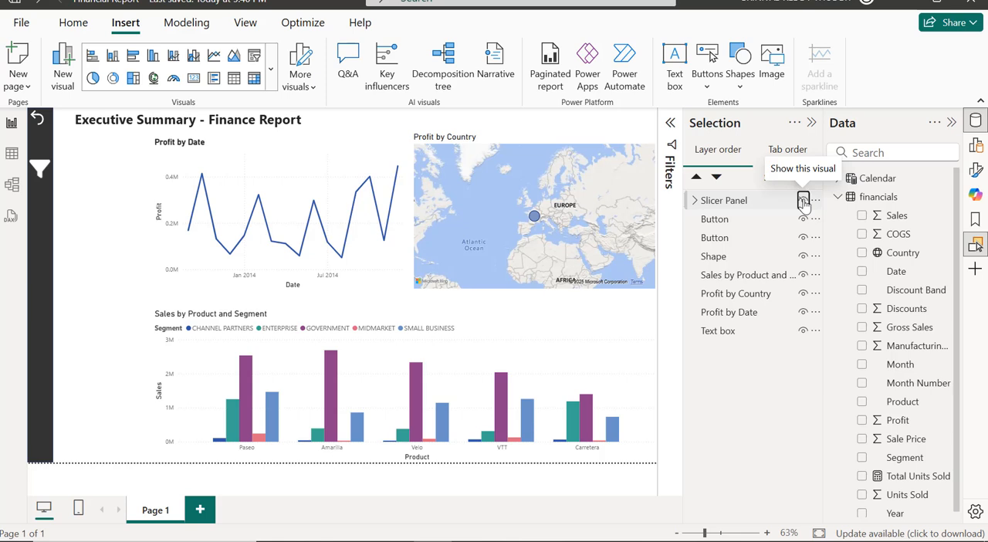
Show the Slicer Panel group on the page and clear the France selection in the Country slicer.
left_click(803, 202)
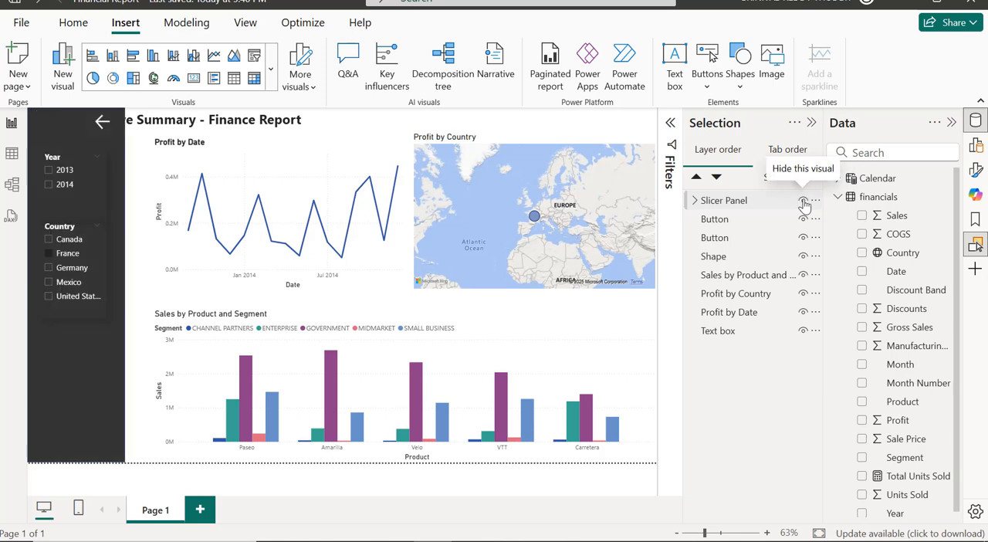
left_click(60, 254)
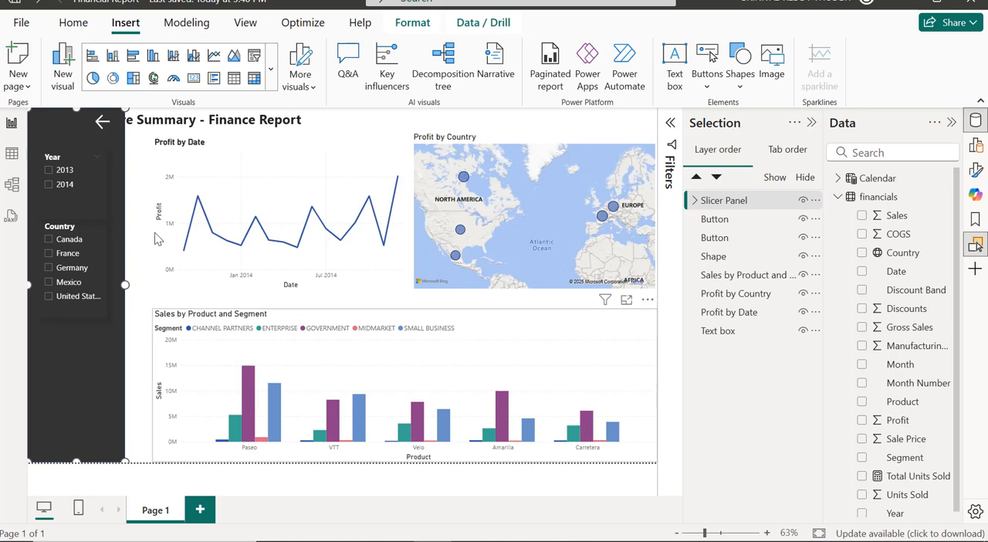
Add a bookmark of the page with the slicer panel shown and name it Show Slicer Panel.
left_click(976, 222)
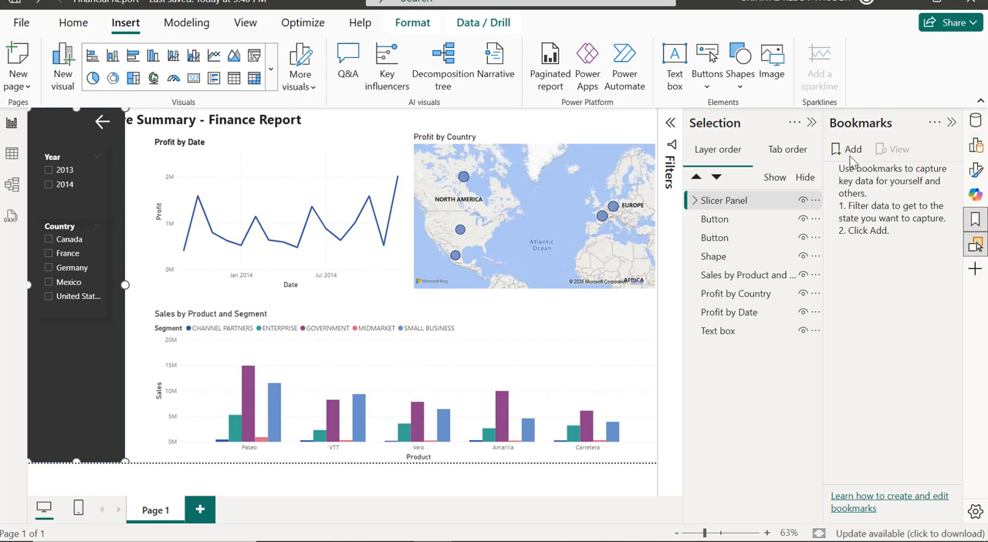
left_click(849, 149)
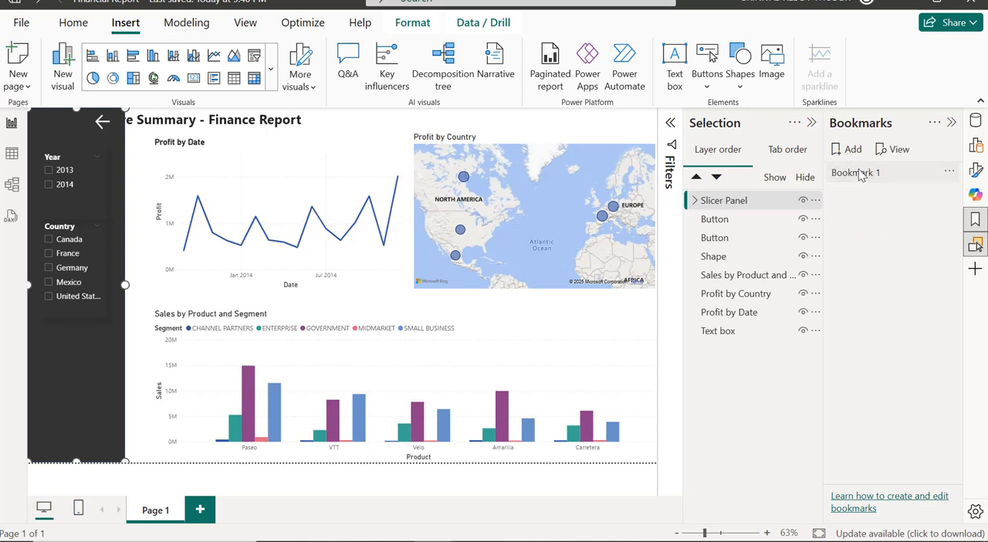
double_click(860, 173)
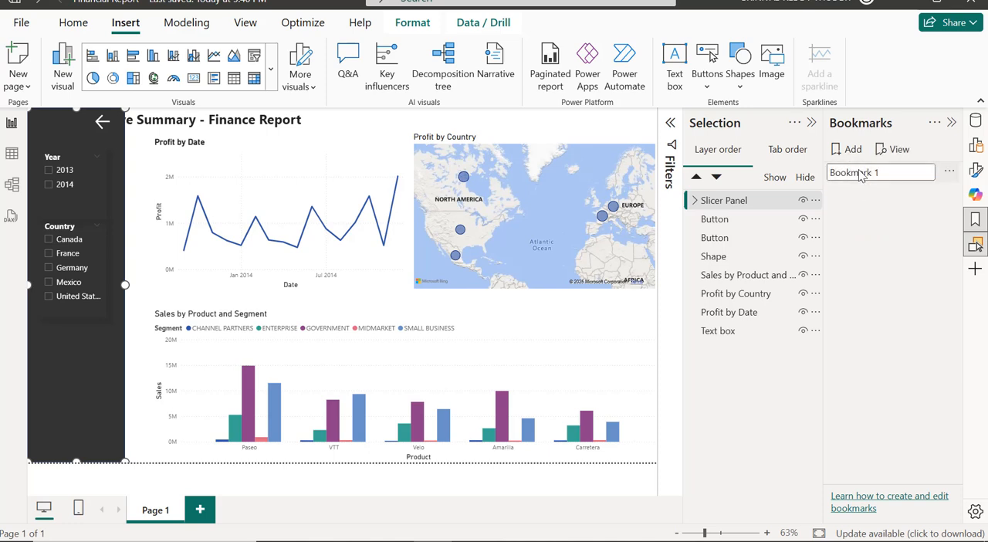
key("ctrl+a")
key("BackSpace")
type("Show Slicer Panel")
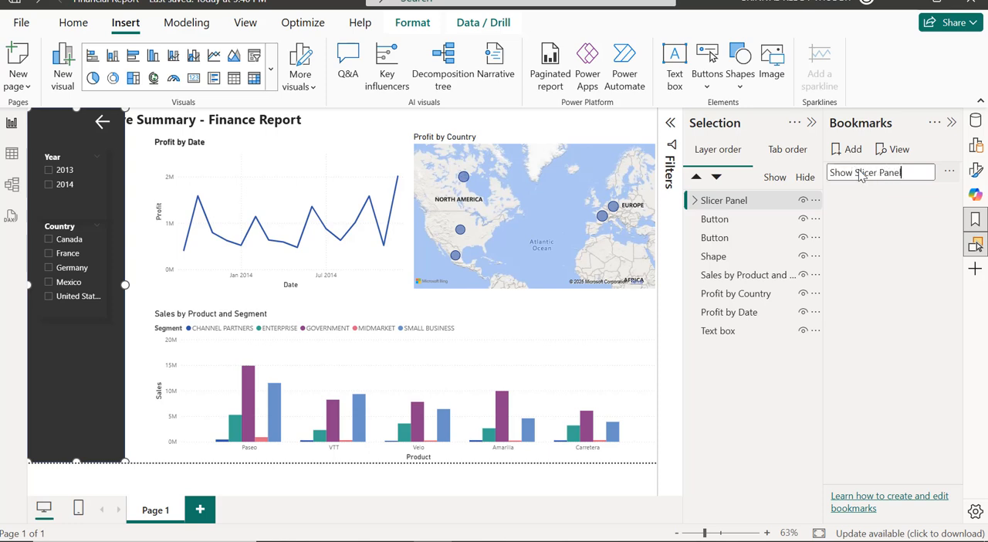
key("Return")
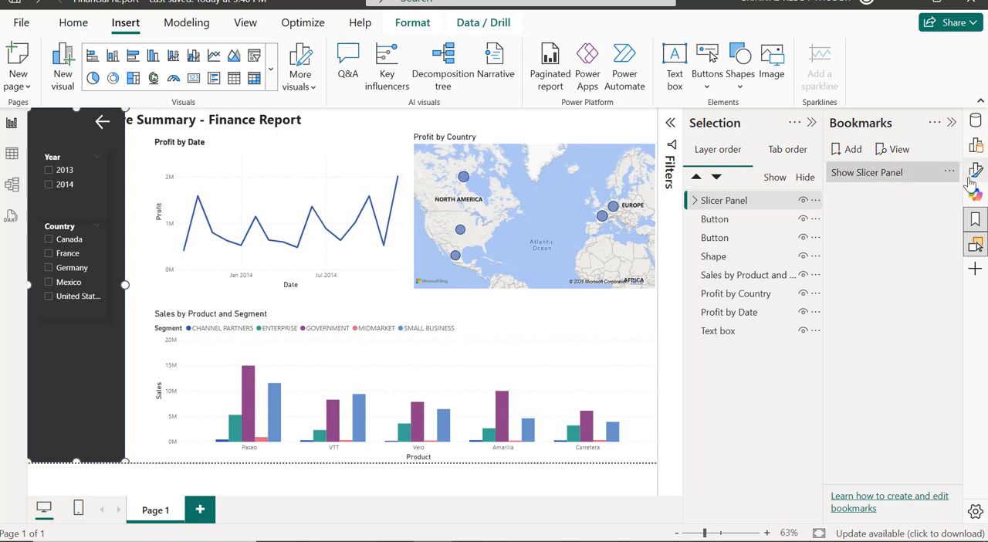
Exclude the Data state from the Show Slicer Panel bookmark.
left_click(951, 173)
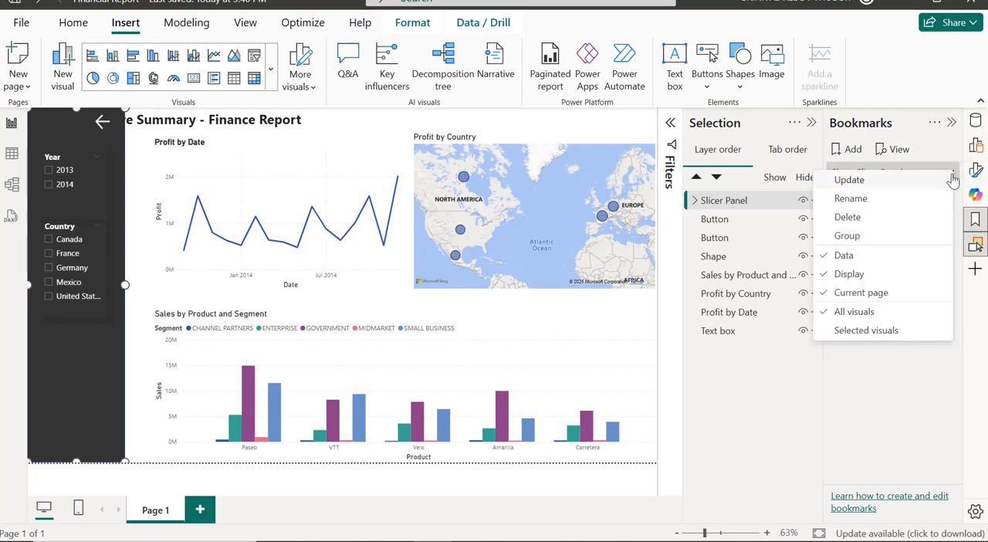
left_click(845, 257)
left_click(949, 172)
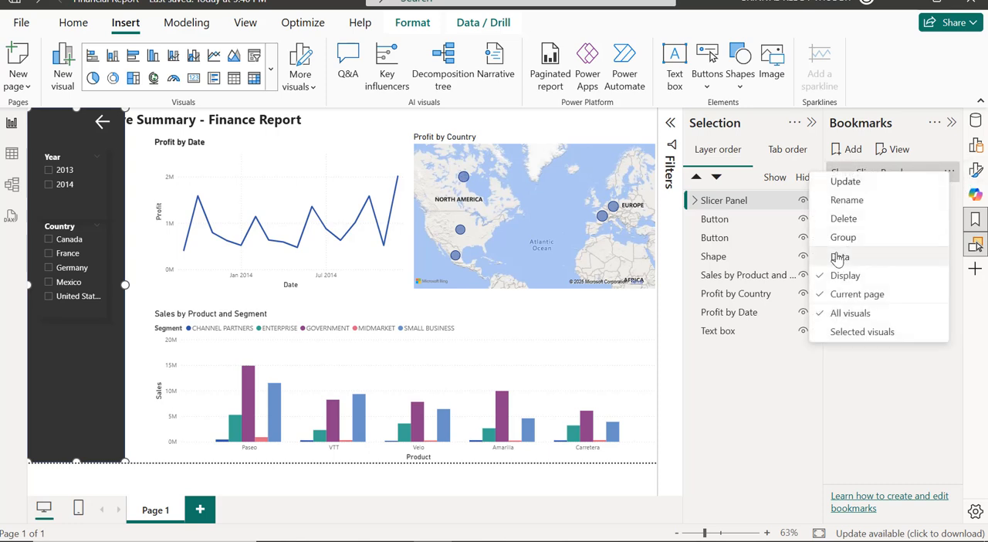
left_click(870, 376)
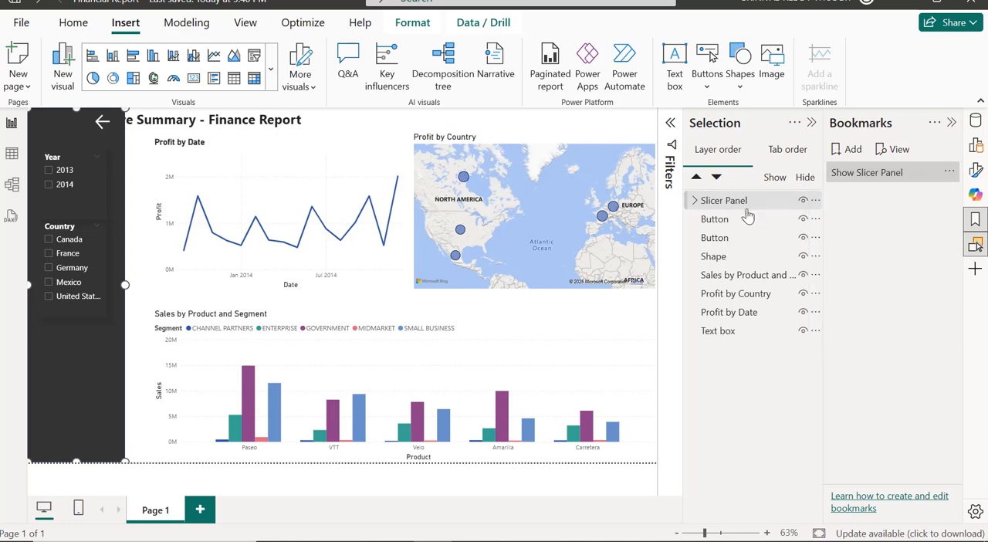
Hide the Slicer Panel group and add a bookmark named Hide Slicer Panel that excludes the Data state.
left_click(803, 202)
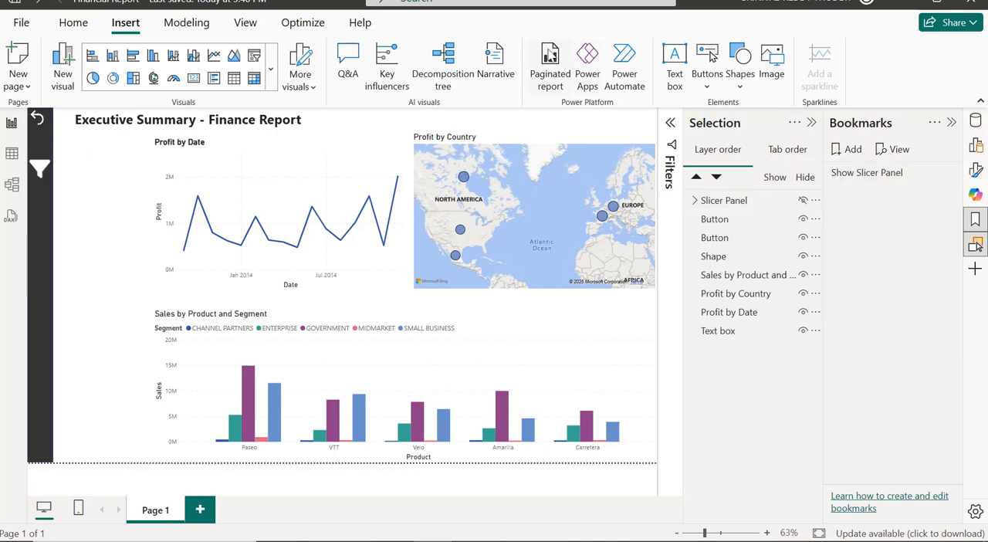
left_click(852, 150)
double_click(862, 193)
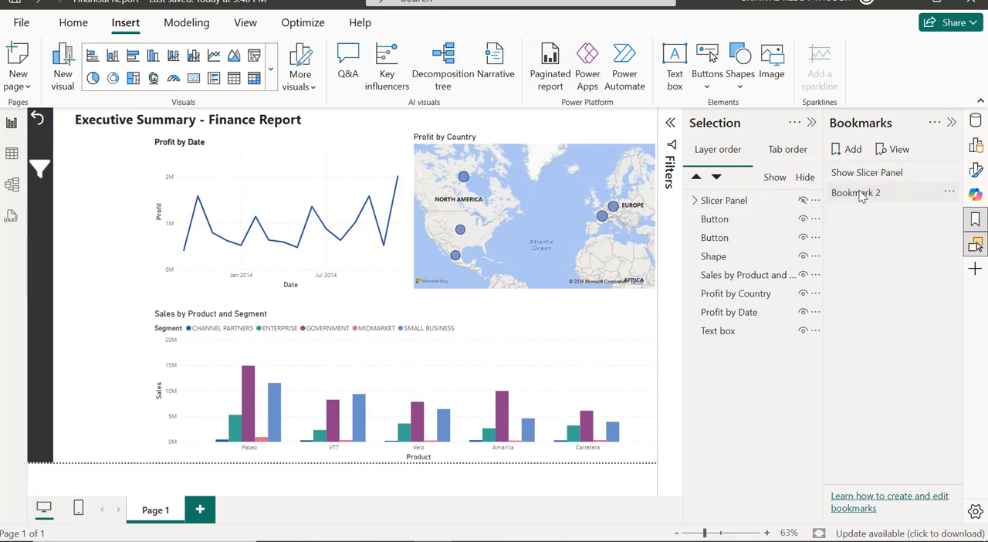
key("ctrl+a")
type("Hide S")
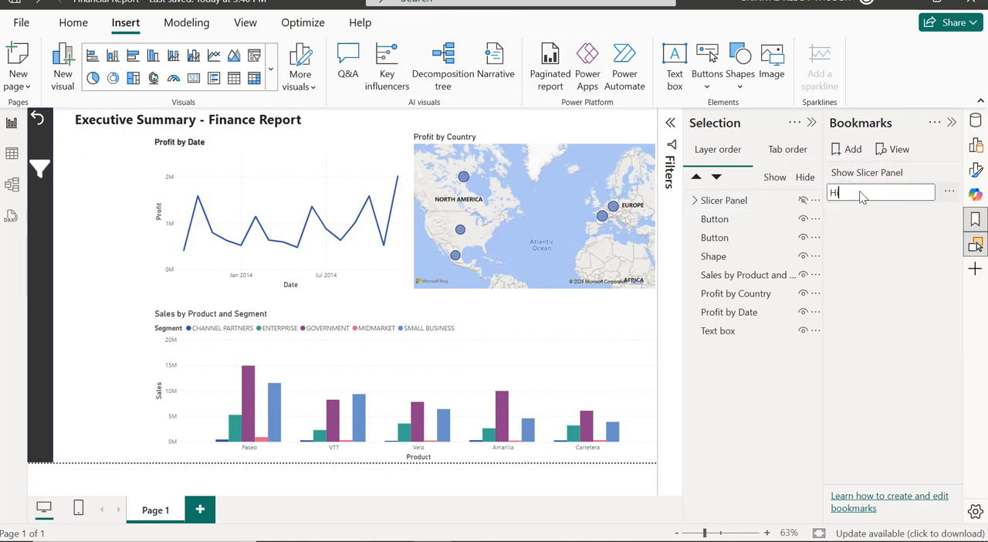
type("licer Panel")
key("Return")
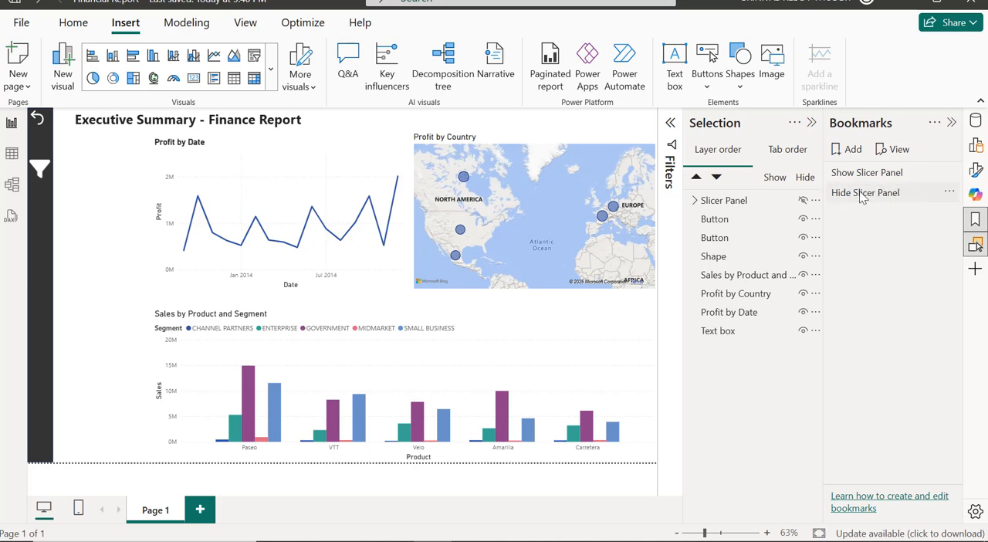
left_click(949, 193)
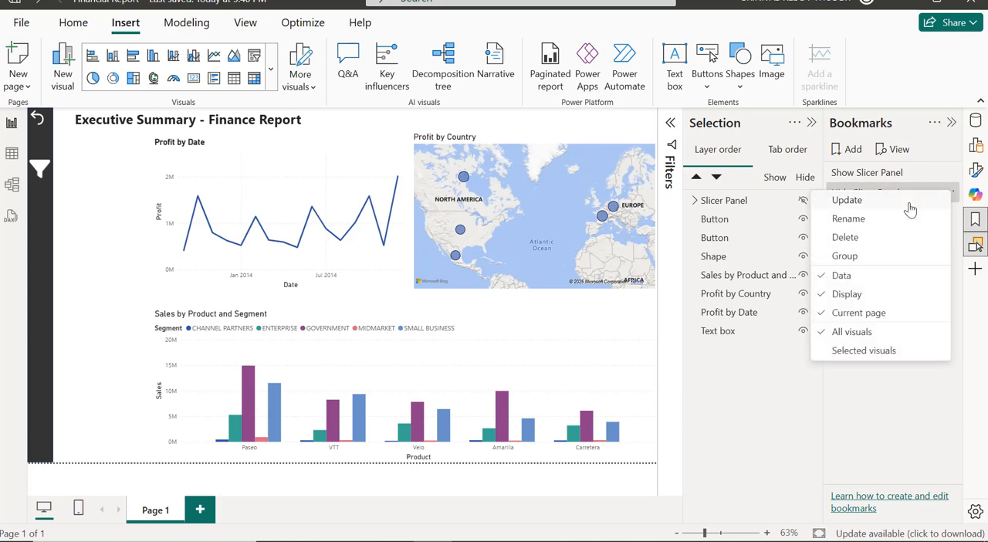
left_click(844, 273)
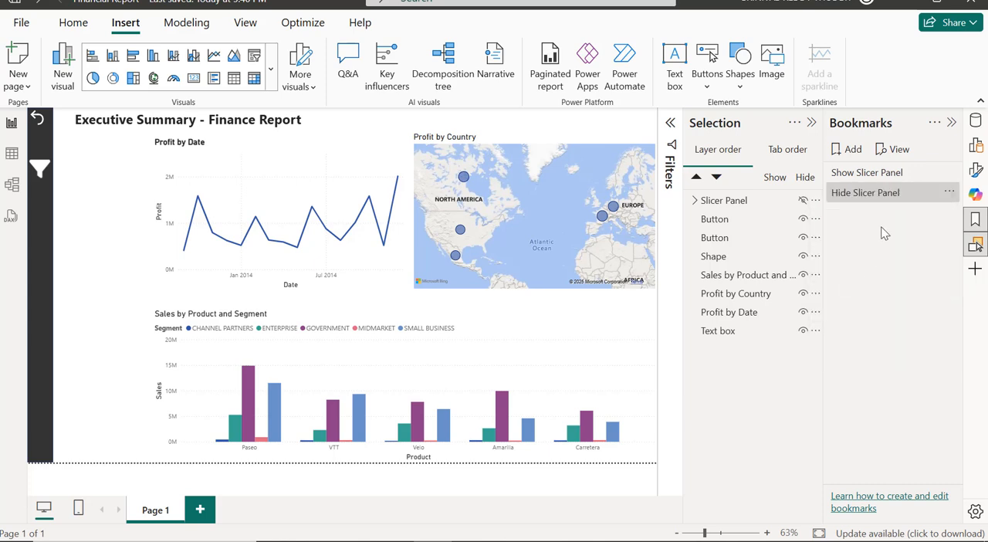
Test the Show Slicer Panel and Hide Slicer Panel bookmarks by switching between them twice.
left_click(881, 176)
left_click(878, 193)
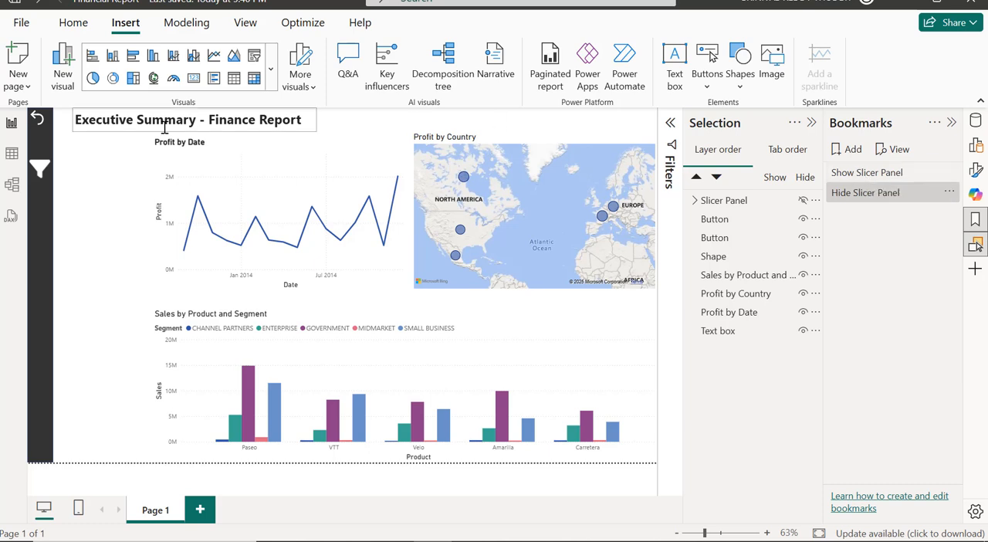
left_click(855, 176)
left_click(853, 195)
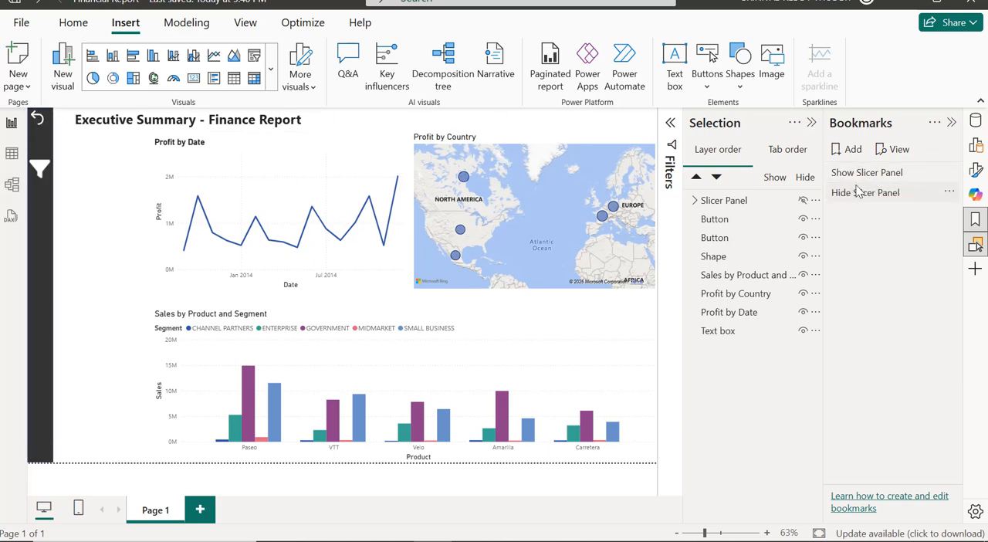
Turn on the funnel button's action with type Bookmark and link it to the Show Slicer Panel bookmark.
left_click(44, 175)
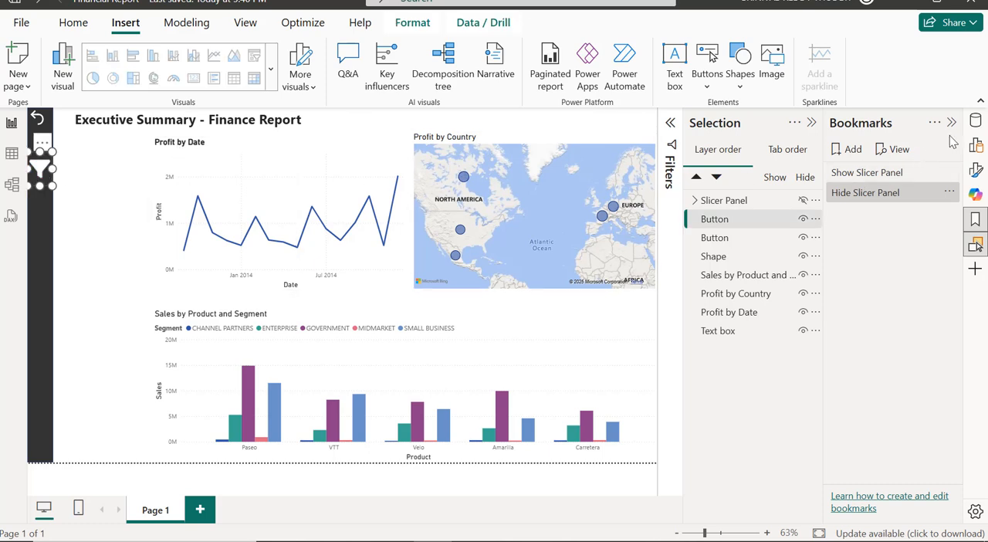
left_click(952, 123)
left_click(974, 122)
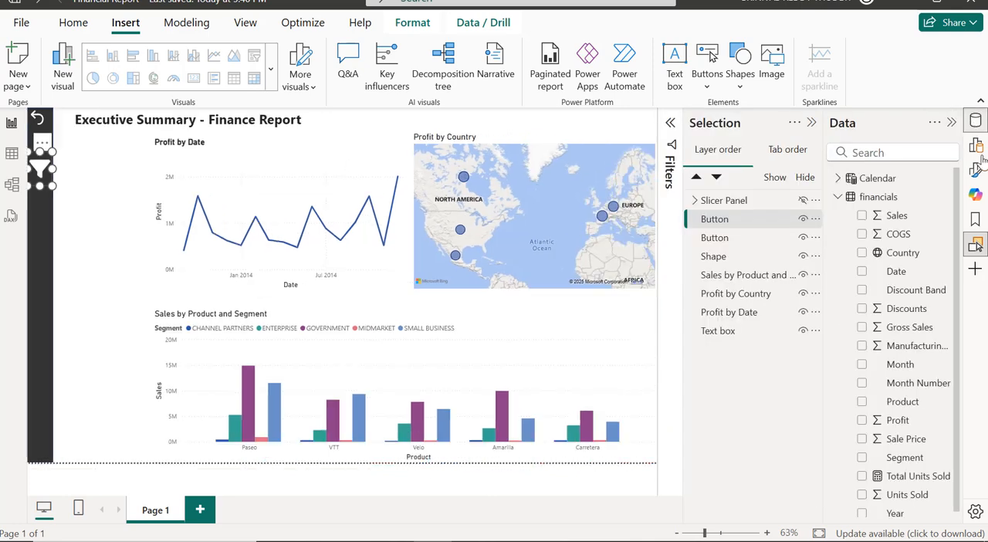
left_click(978, 171)
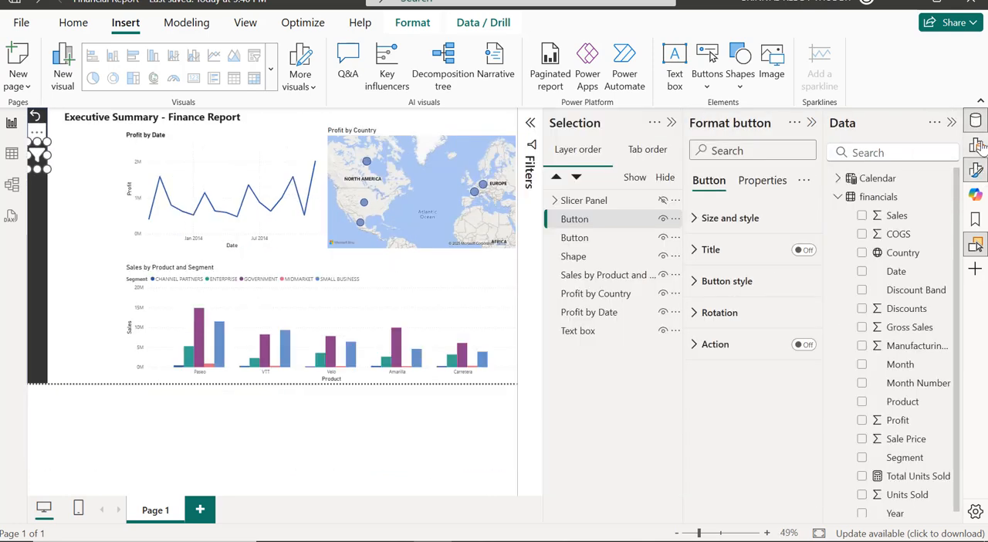
left_click(976, 247)
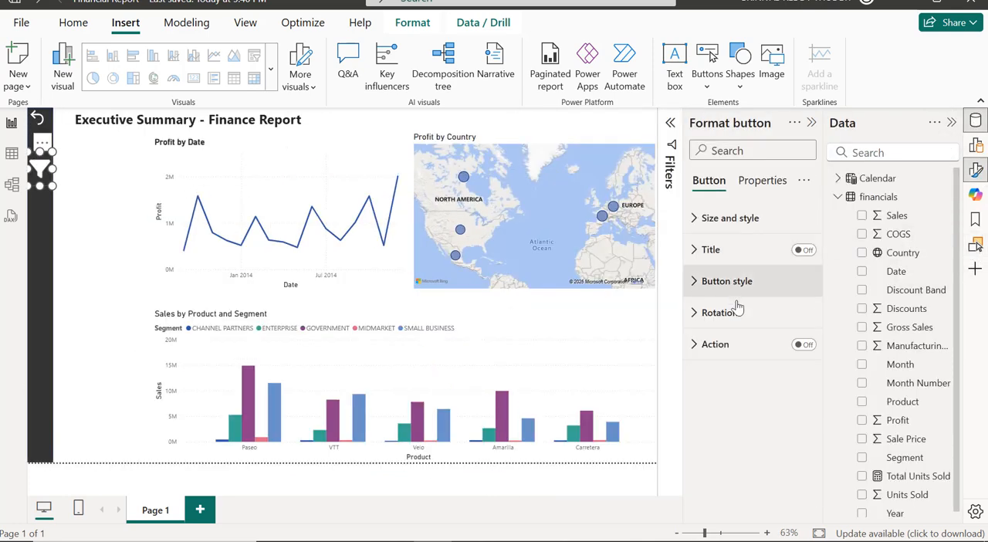
left_click(802, 345)
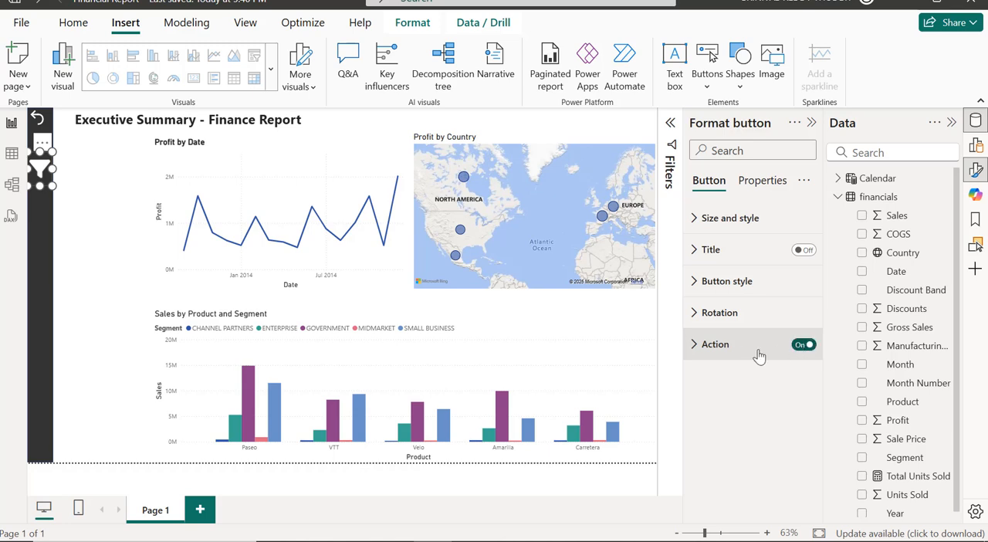
left_click(755, 313)
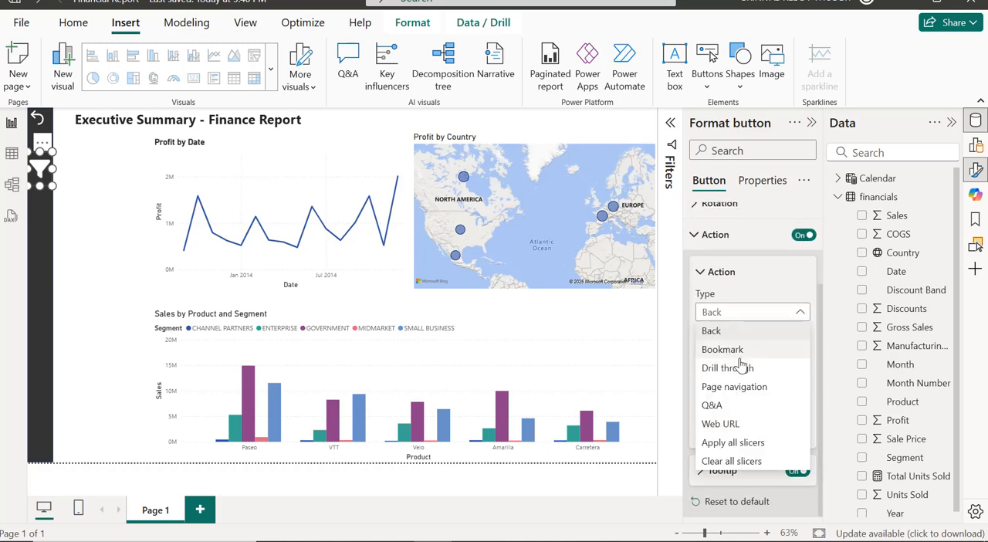
left_click(734, 350)
left_click(739, 354)
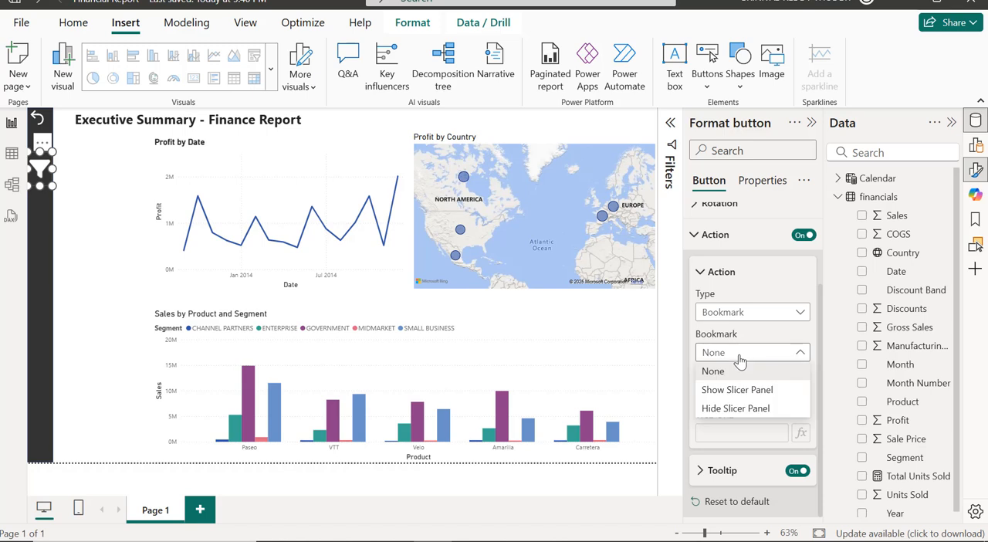
left_click(735, 391)
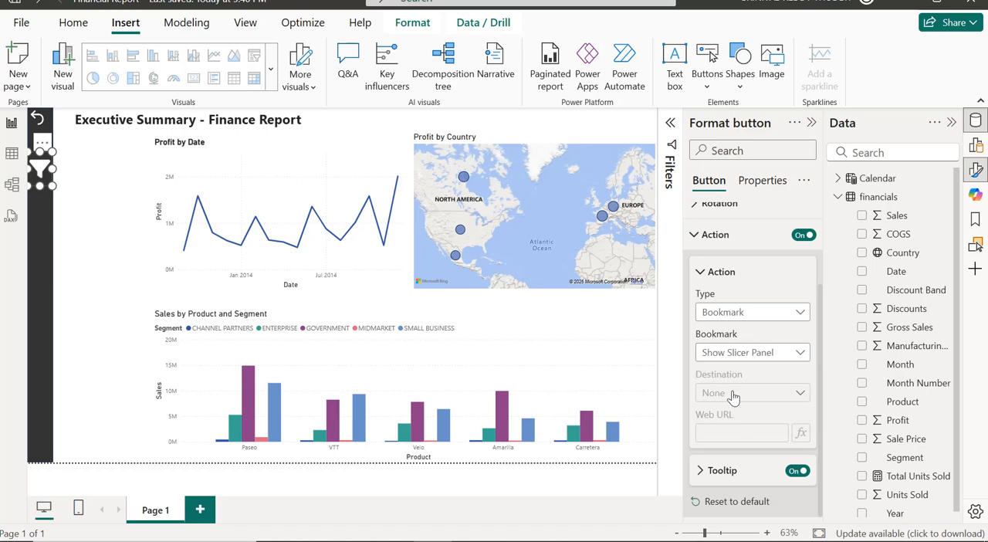
left_click(91, 261)
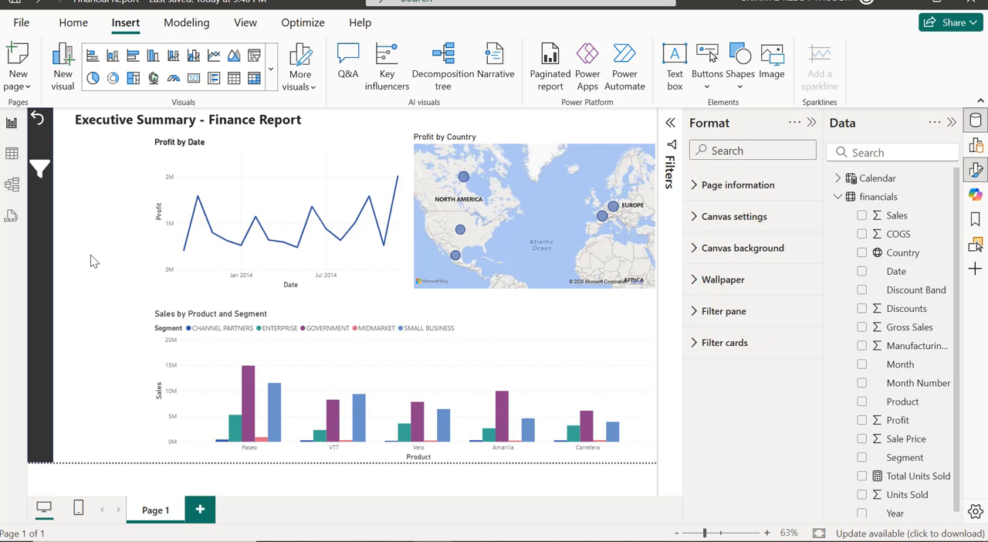
Open the slicer panel and give its left arrow button a Bookmark action linked to Hide Slicer Panel.
left_click(41, 171, "ctrl")
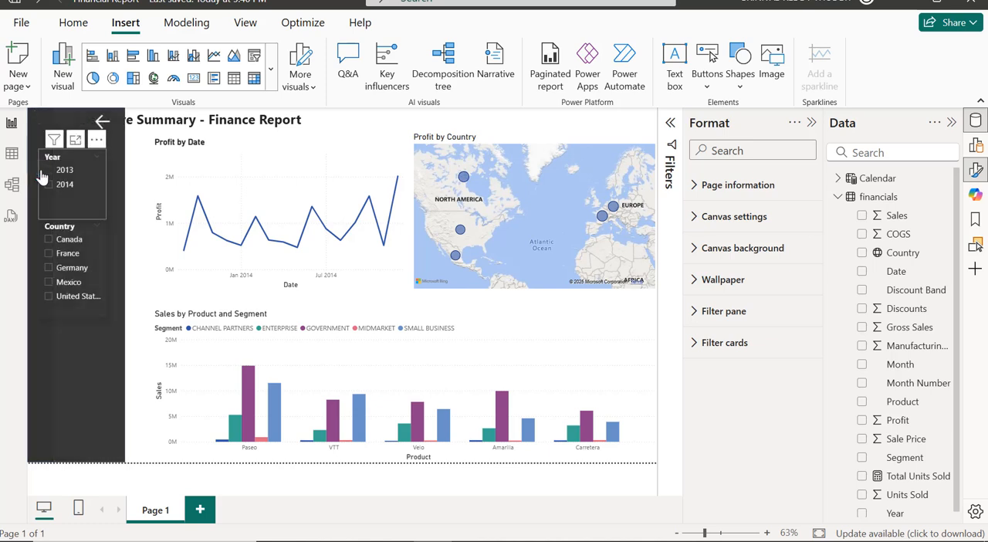
left_click(101, 123)
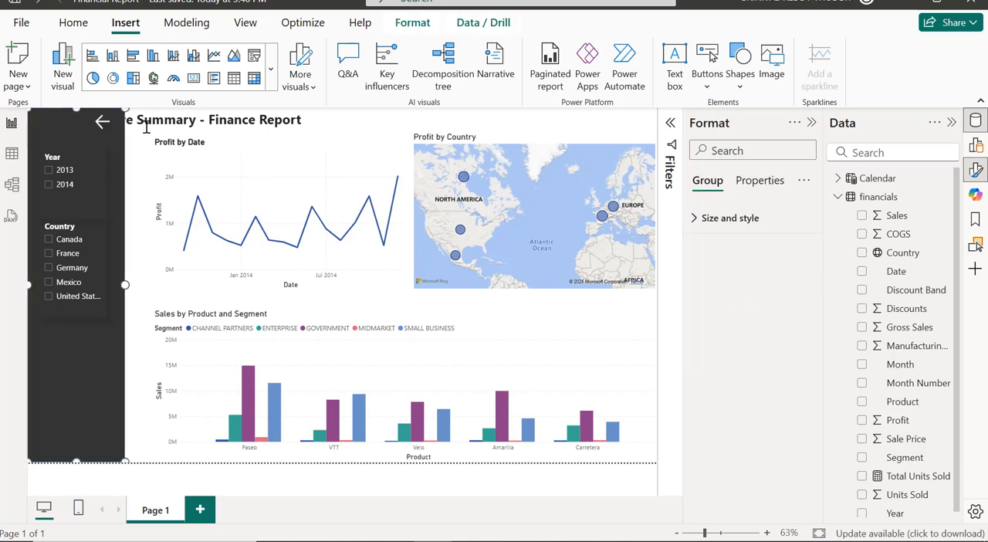
left_click(106, 126)
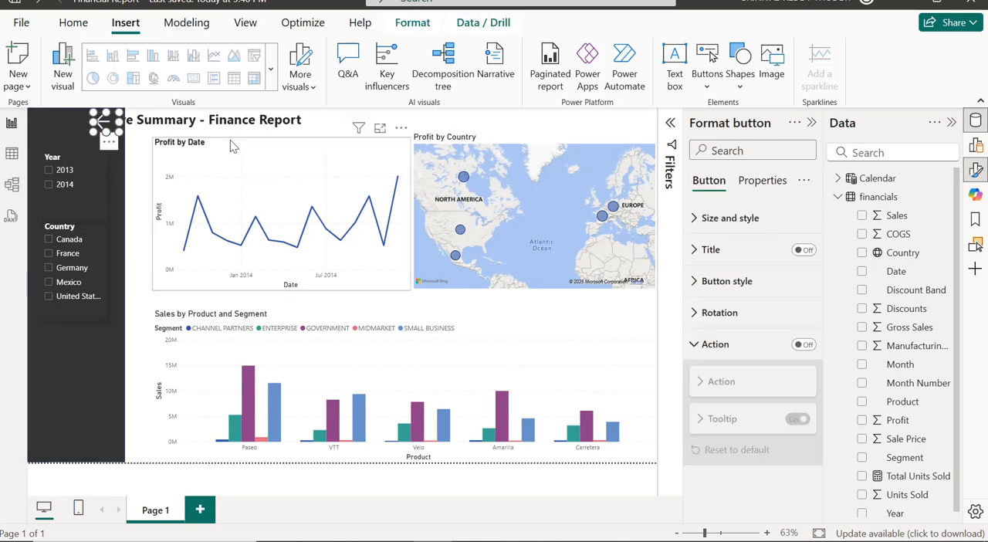
left_click(801, 345)
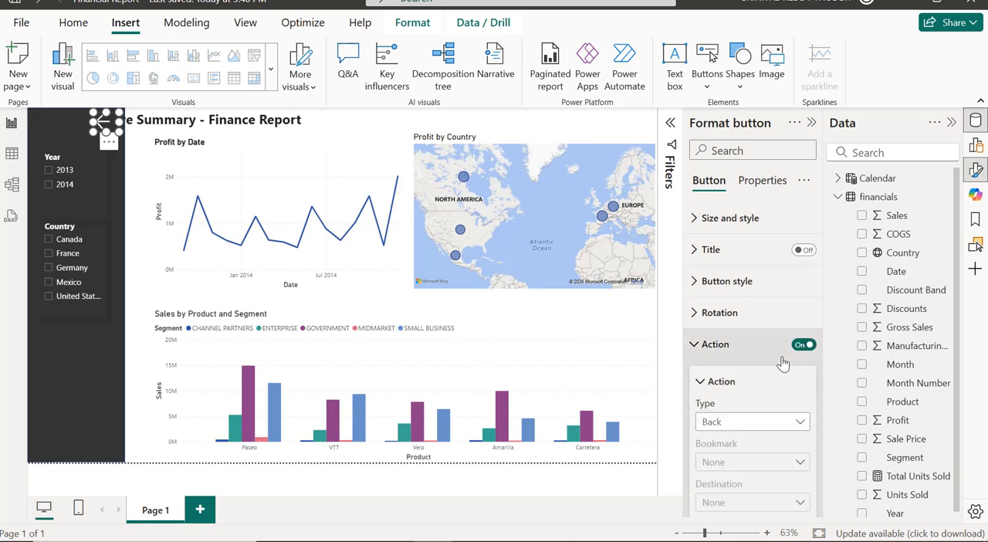
scroll(780, 347, "down", 3)
left_click(773, 336)
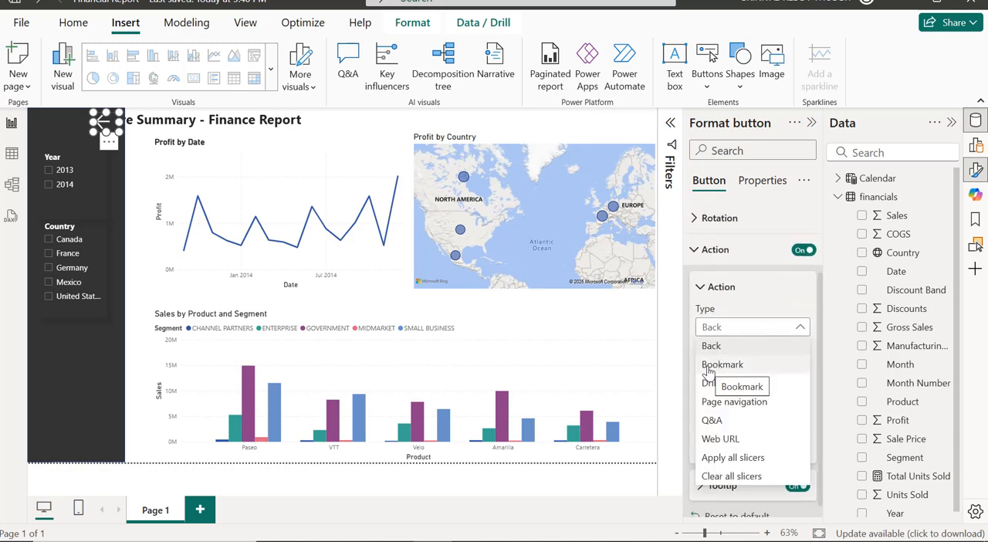
left_click(708, 364)
left_click(733, 375)
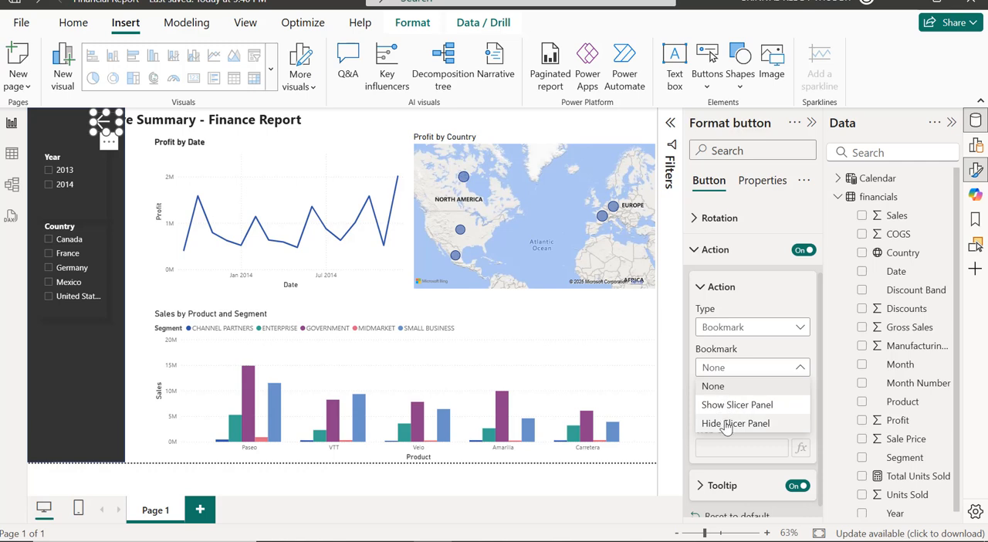
left_click(728, 423)
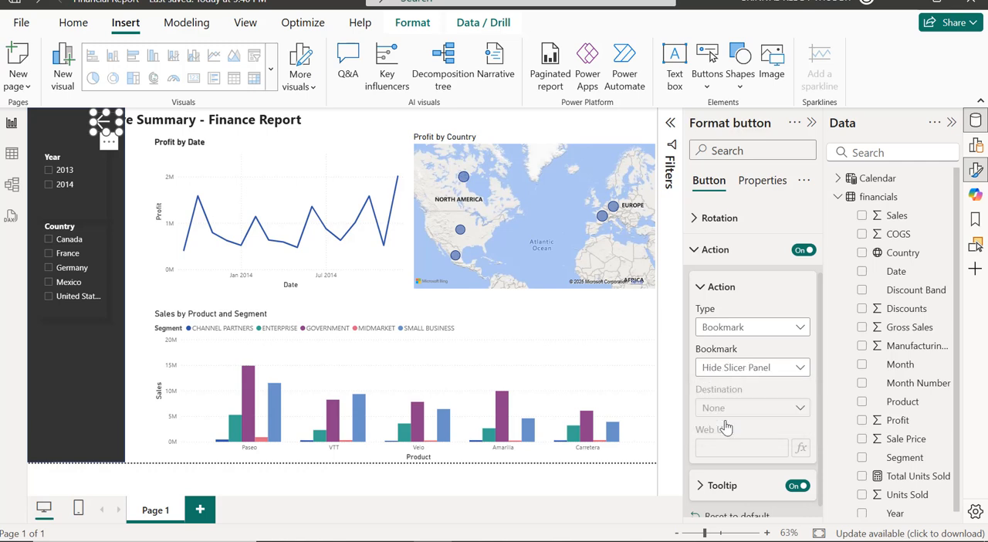
Close the formatting pane and test the left arrow button by collapsing the slicer panel.
left_click(811, 123)
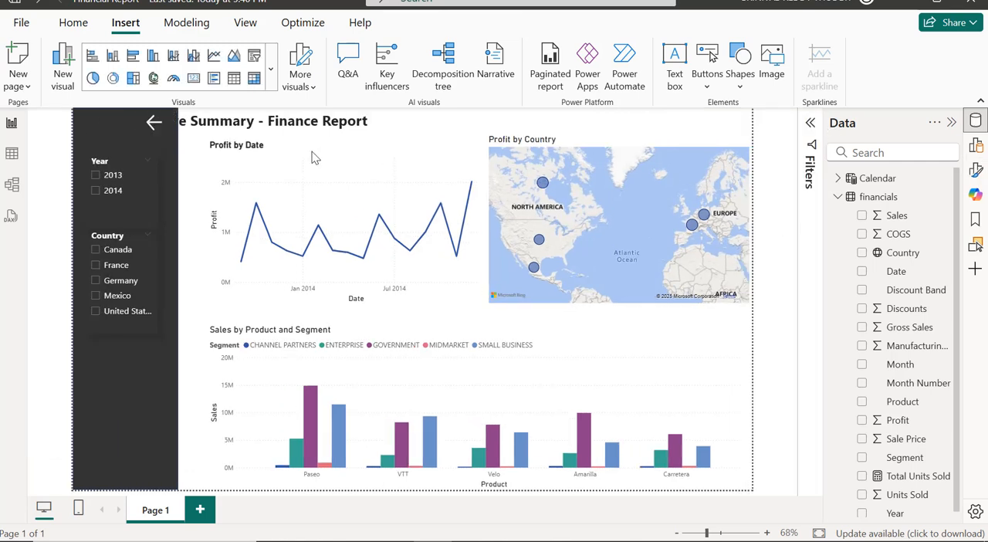
left_click(154, 127)
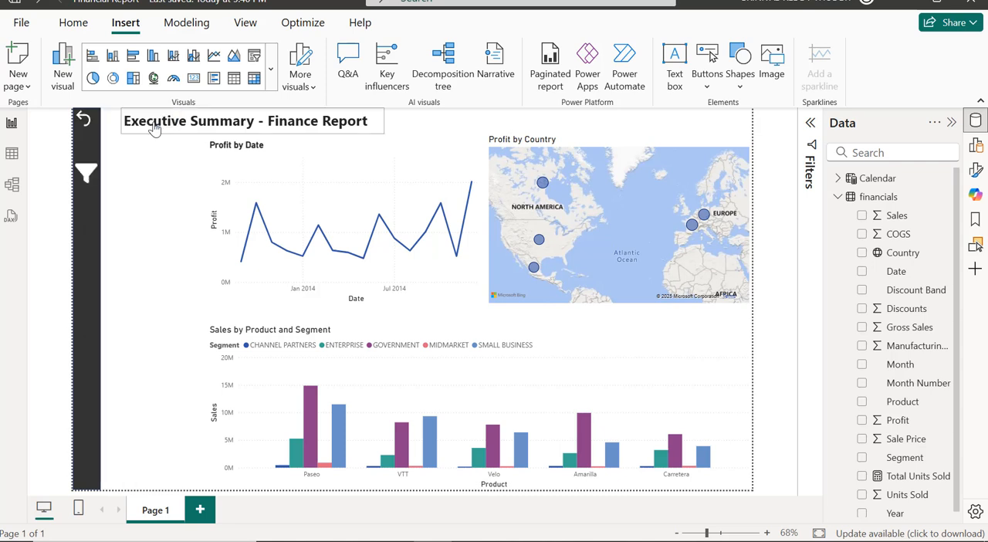
Open the slicer panel with the funnel button and filter the report to Year 2013 and Country France.
left_click(87, 174)
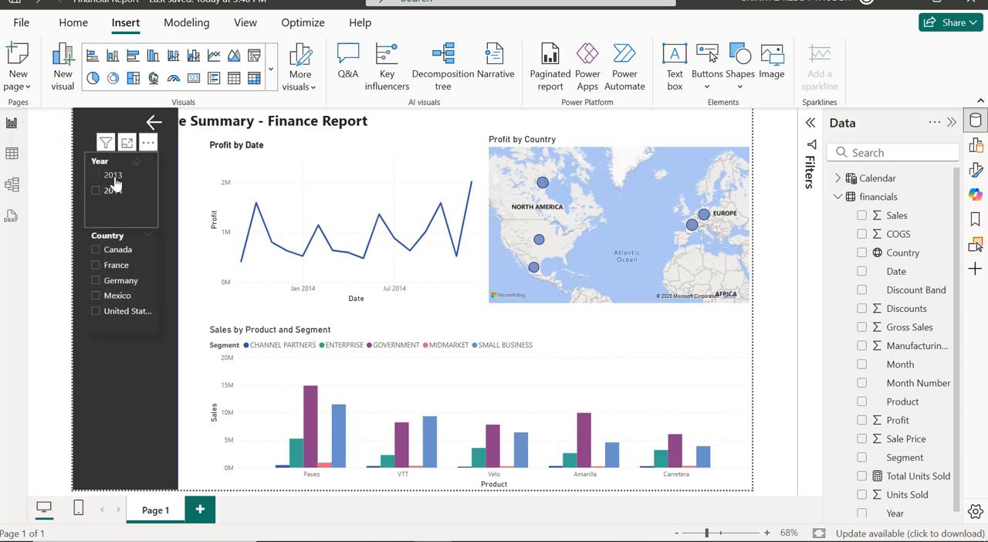
left_click(101, 212)
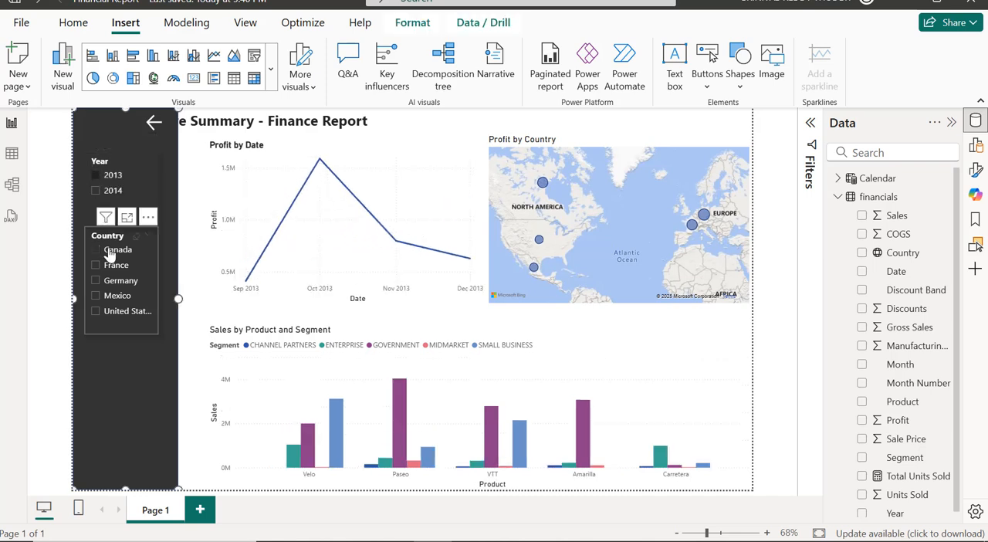
left_click(97, 280)
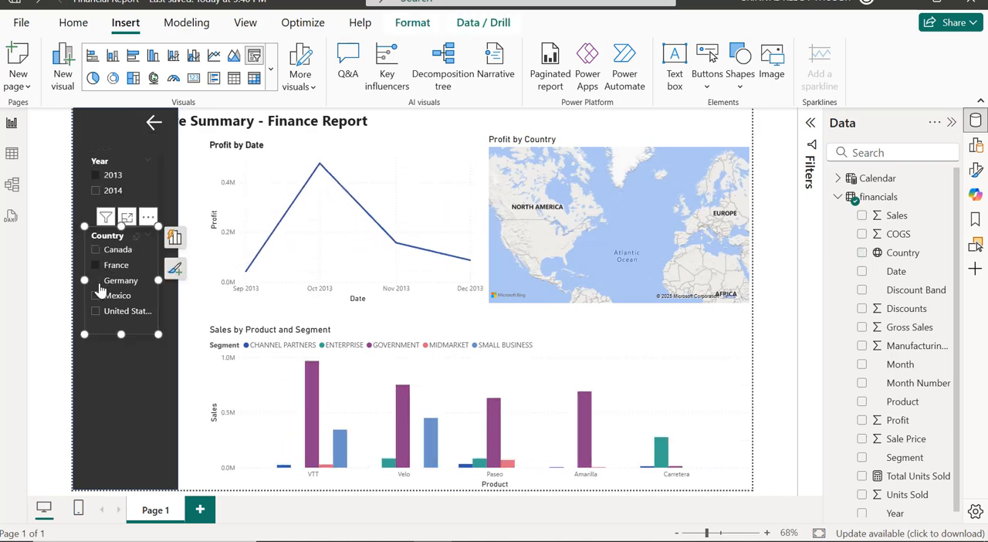
Clear the Country and Year slicer selections and collapse the slicer panel with its left arrow button.
left_click(136, 235)
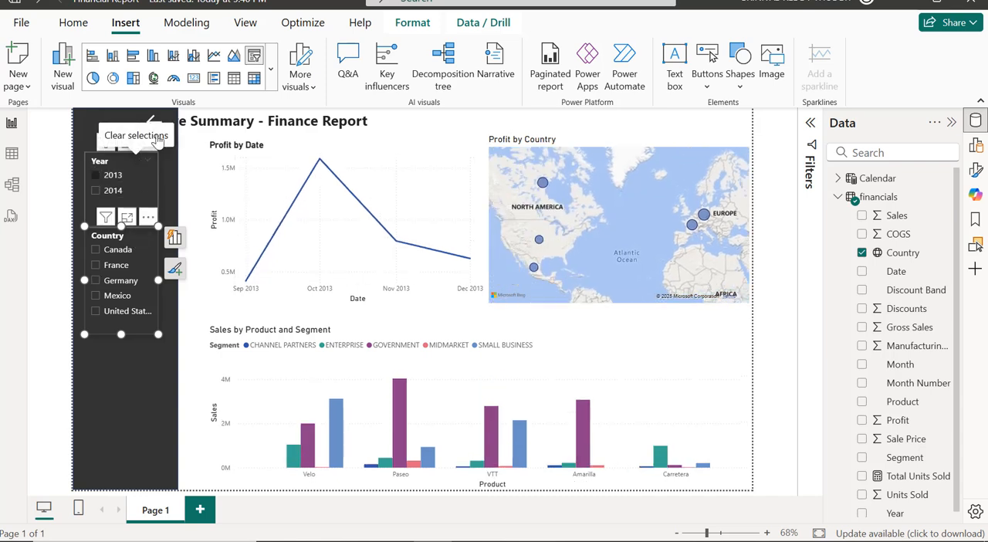
left_click(136, 160)
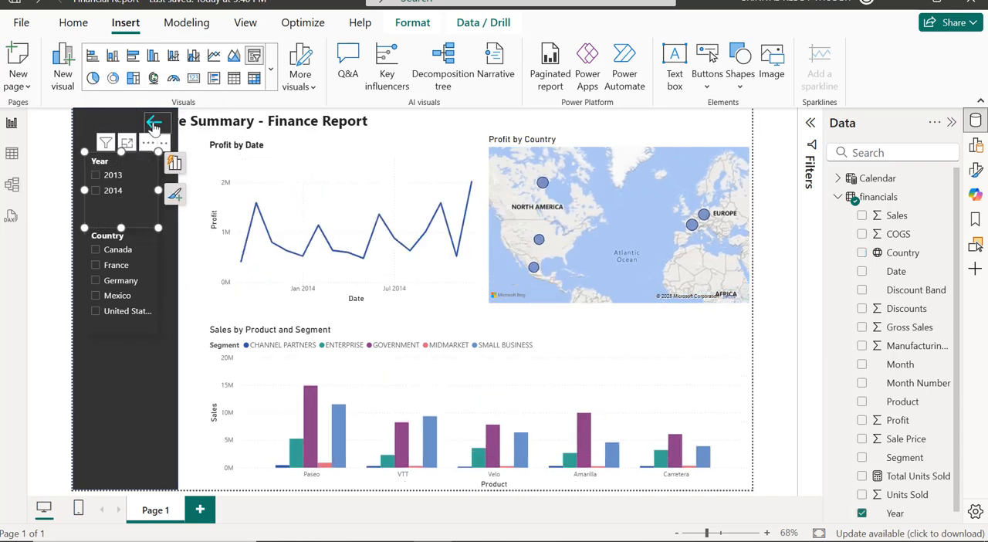
left_click(154, 126)
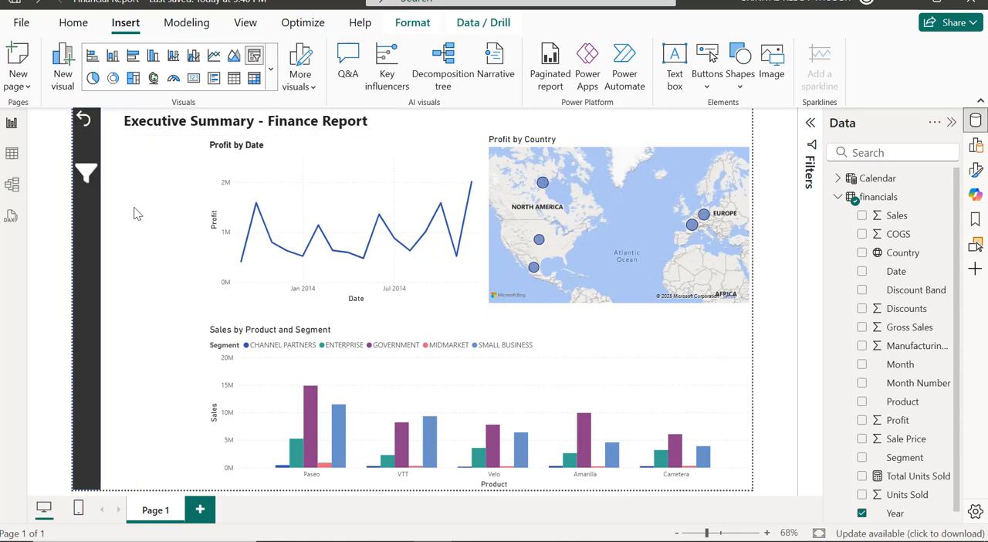